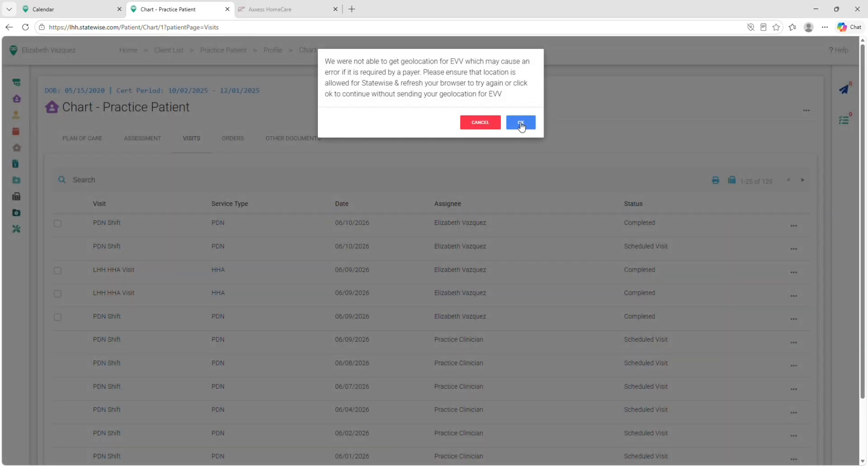
Verify the client's name and MRN in the Shift form and save it, continuing without sending geolocation for EVV.
left_click(521, 123)
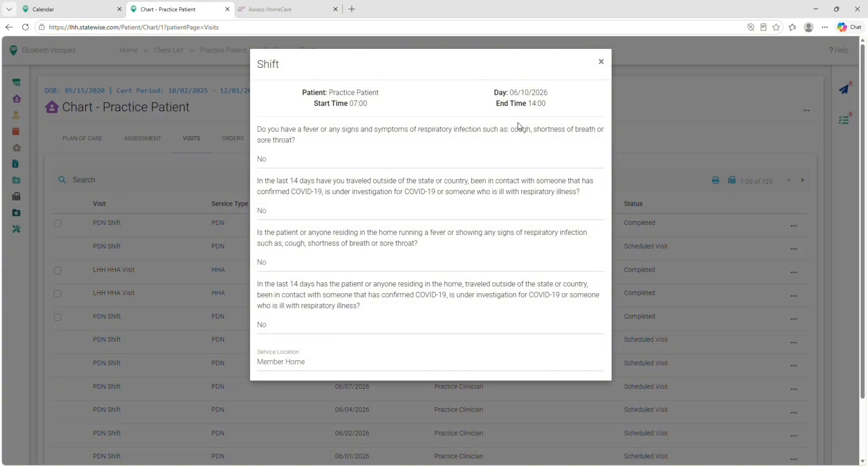
scroll(438, 187, "down", 2)
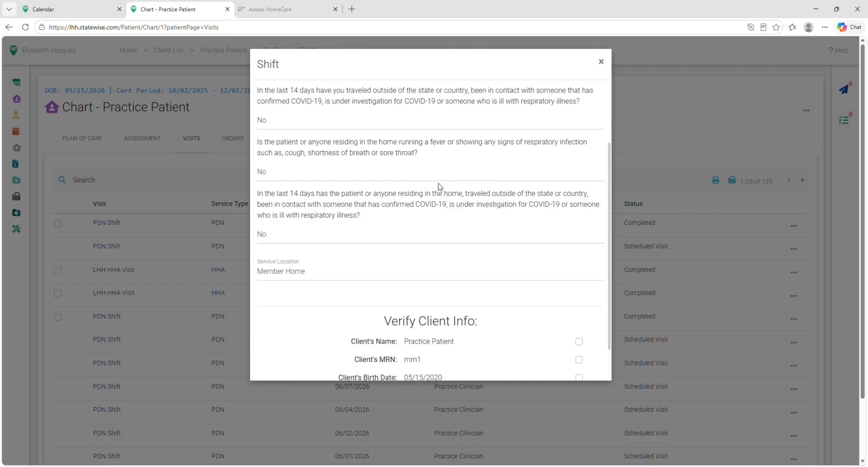
scroll(439, 186, "down", 1)
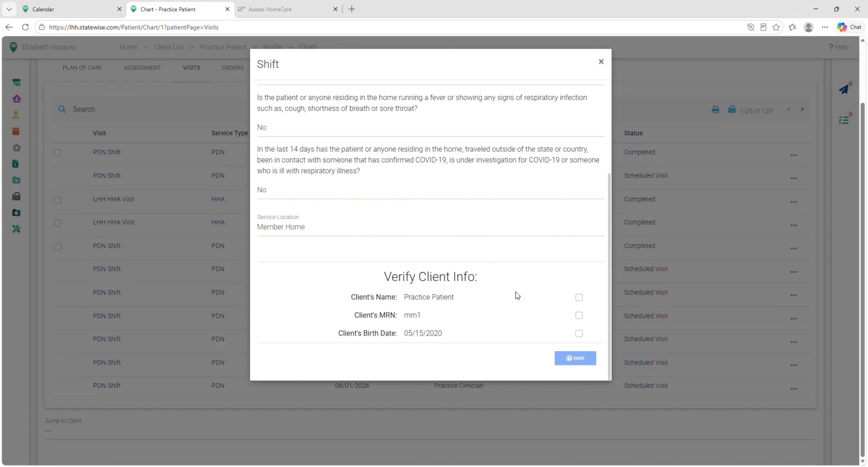
left_click(578, 297)
left_click(579, 315)
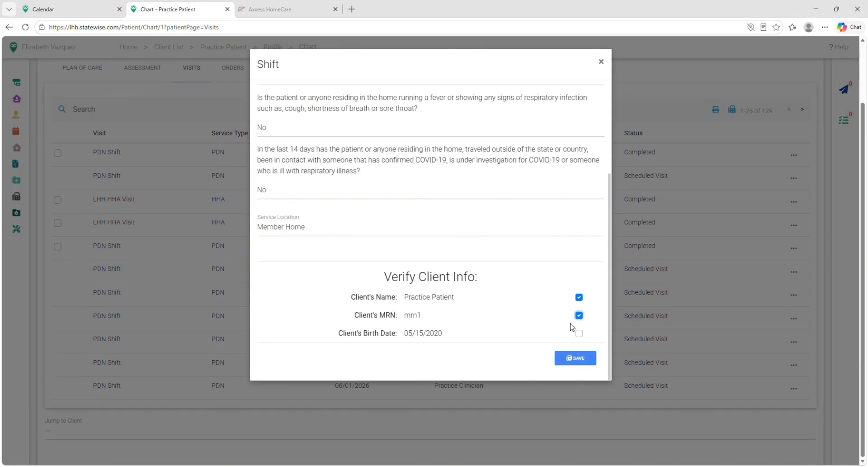
left_click(583, 365)
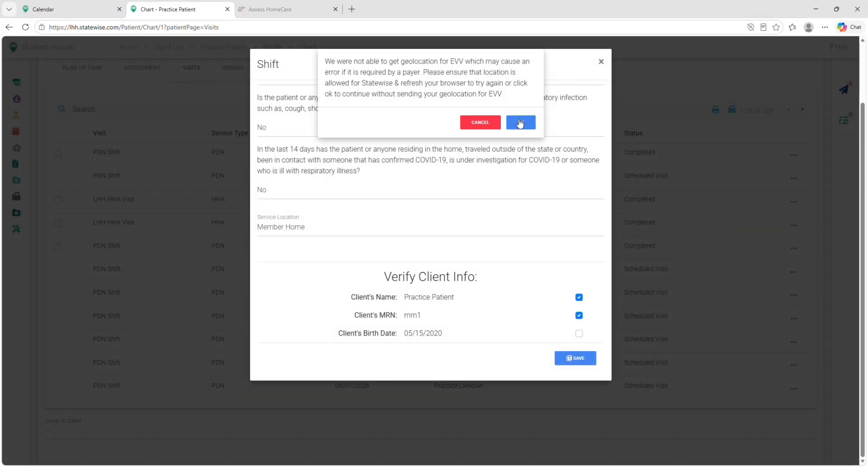
left_click(519, 122)
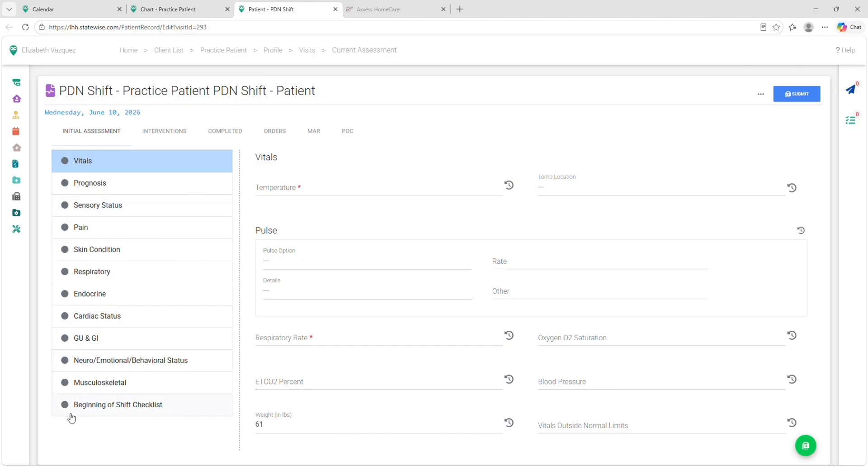
In the Beginning of Shift Checklist, enter 2:02pm as the initial assessment completion time and set all five No/Yes checks to Yes.
left_click(119, 412)
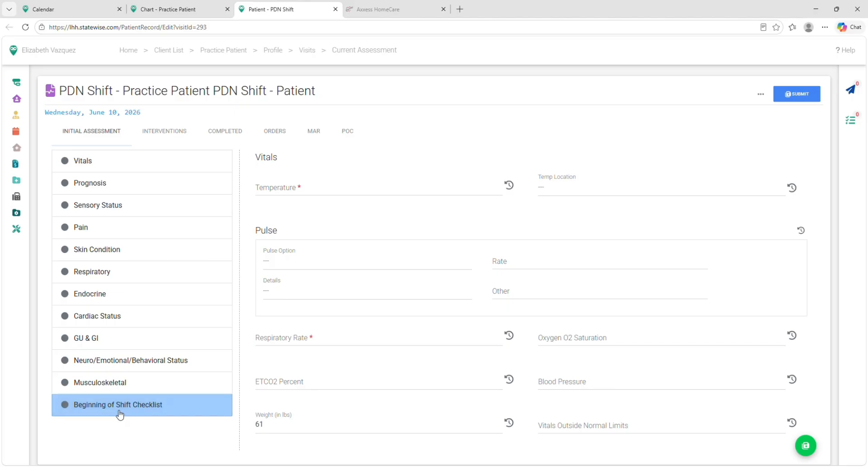
left_click(317, 191)
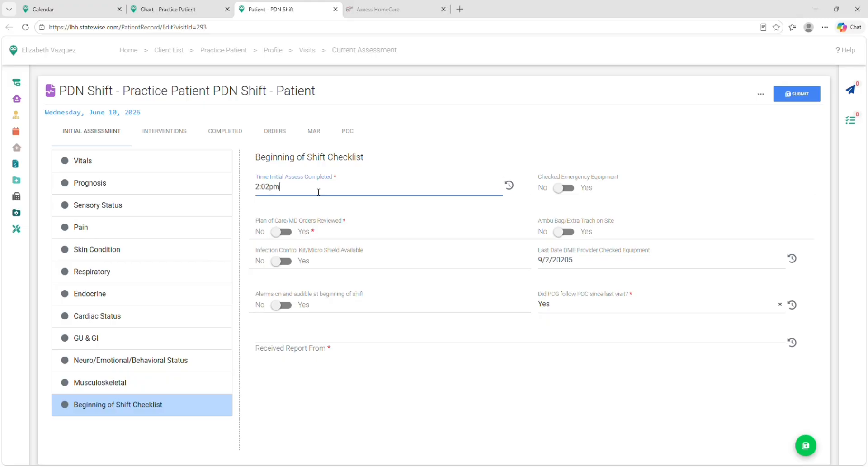
left_click(286, 233)
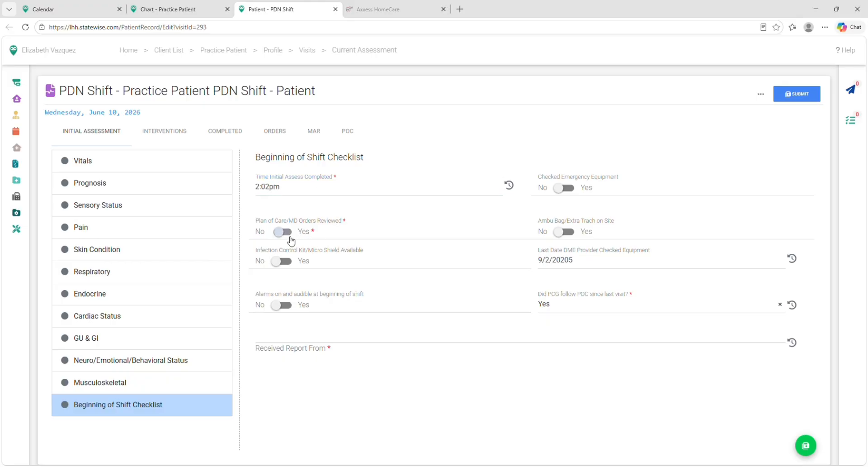
left_click(286, 267)
left_click(285, 305)
left_click(568, 194)
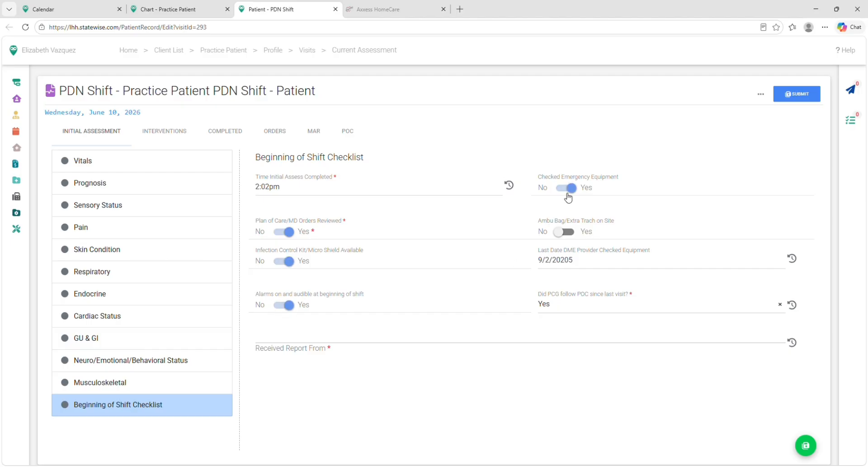
left_click(570, 233)
Enter "caregiver" as the source of the received report and save the Beginning of Shift Checklist.
left_click(292, 345)
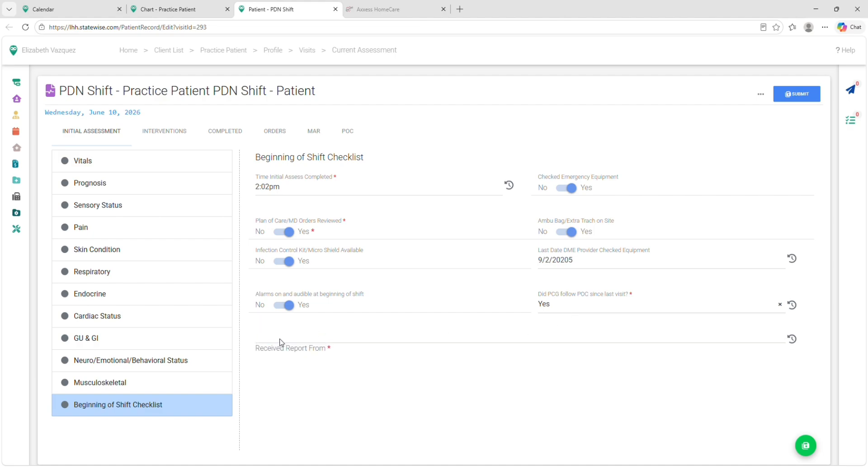
left_click(277, 347)
left_click(264, 347)
type("cc")
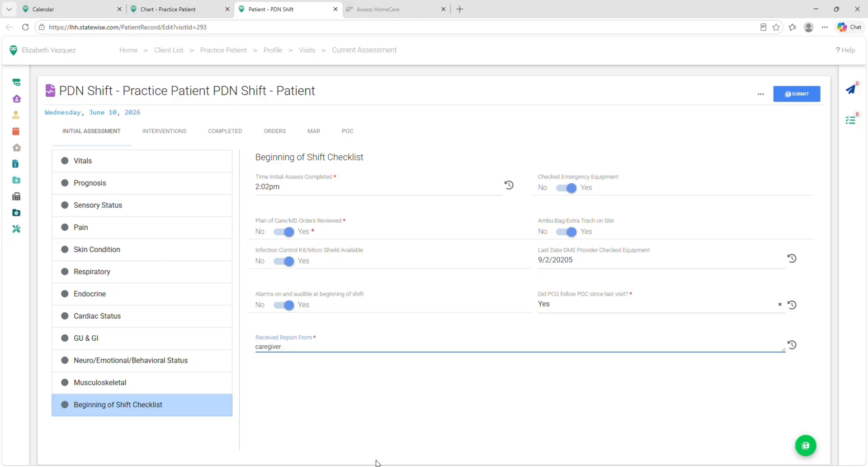
left_click(807, 450)
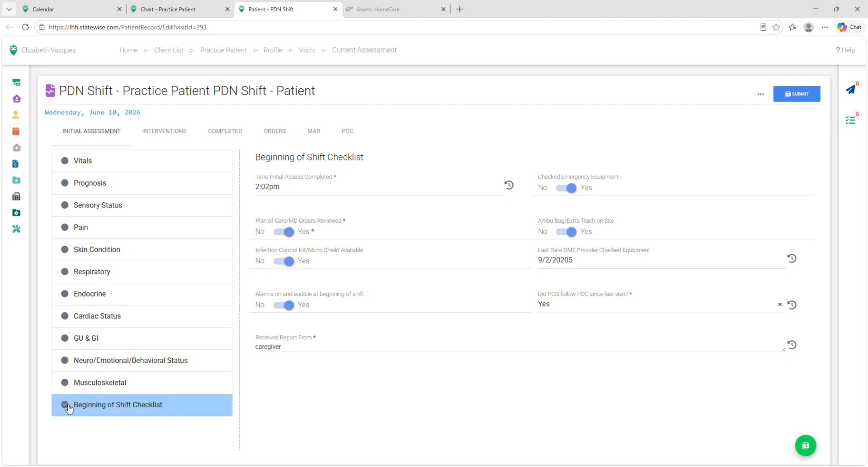
In the Vitals section, enter a temperature of 97 with Tympanic as the temperature location.
left_click(90, 170)
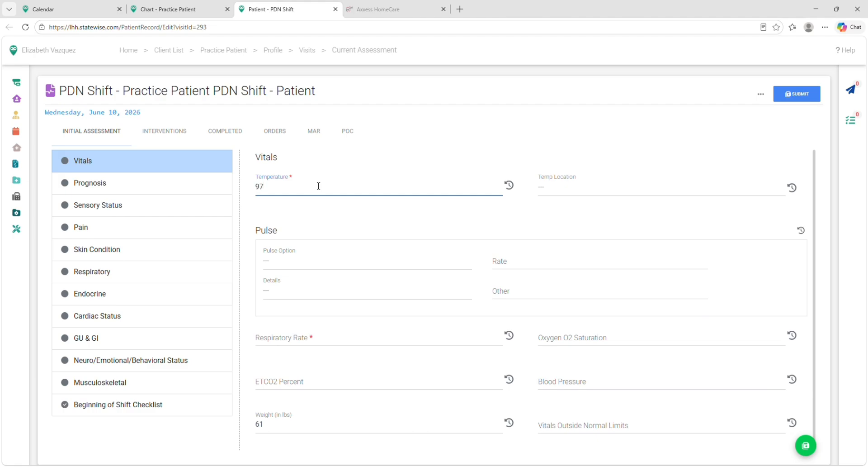
left_click(560, 189)
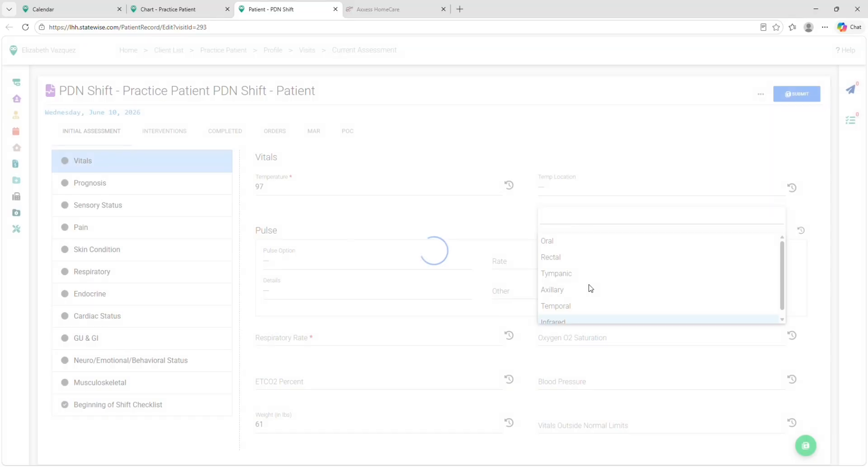
scroll(635, 278, "down", 1)
scroll(590, 284, "up", 1)
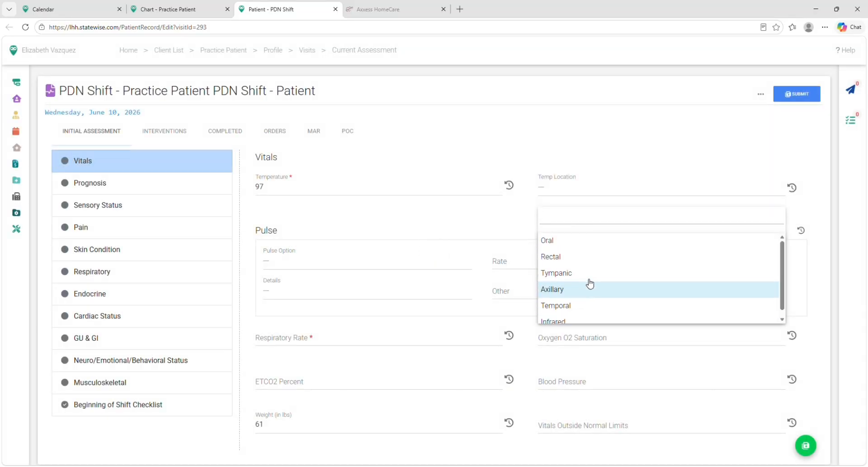
left_click(590, 280)
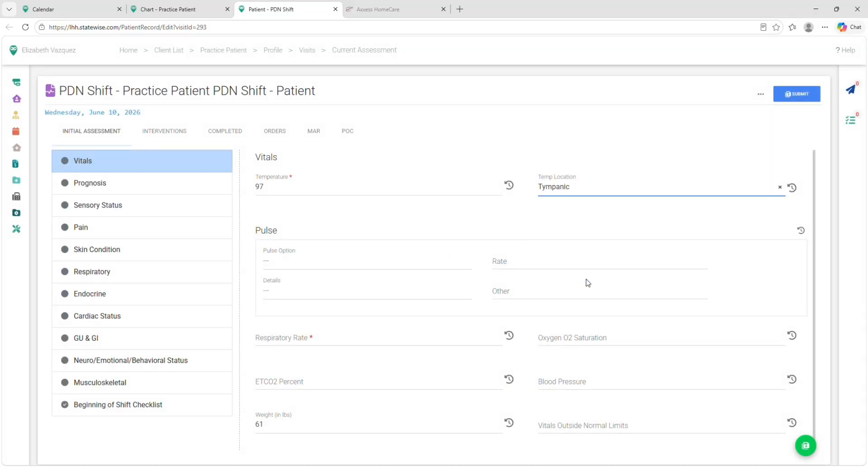
Enter a pulse rate of 90, a respiratory rate of 17 and an oxygen saturation of 99.
left_click(519, 268)
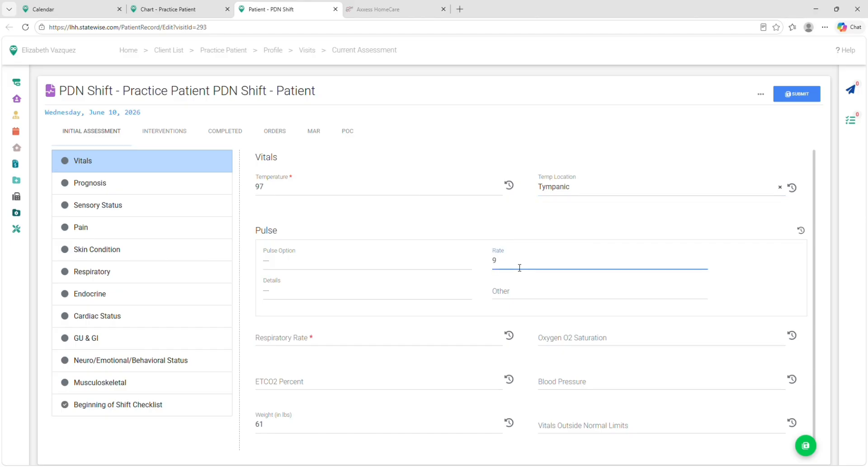
left_click(278, 344)
type("17")
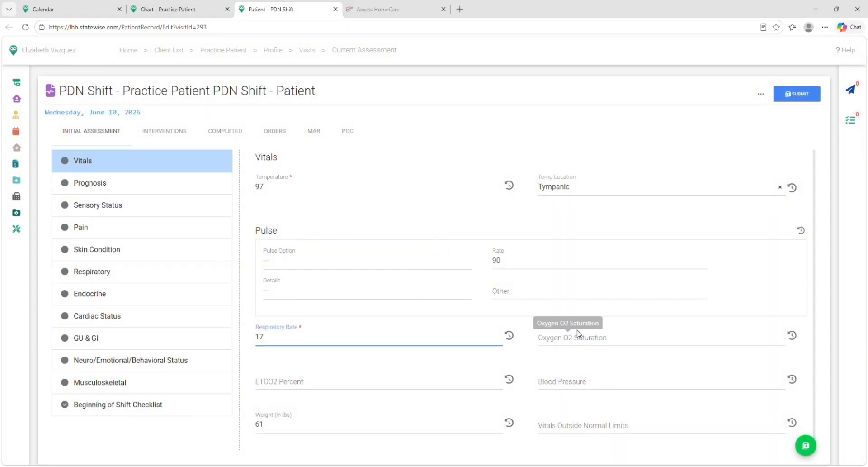
left_click(586, 341)
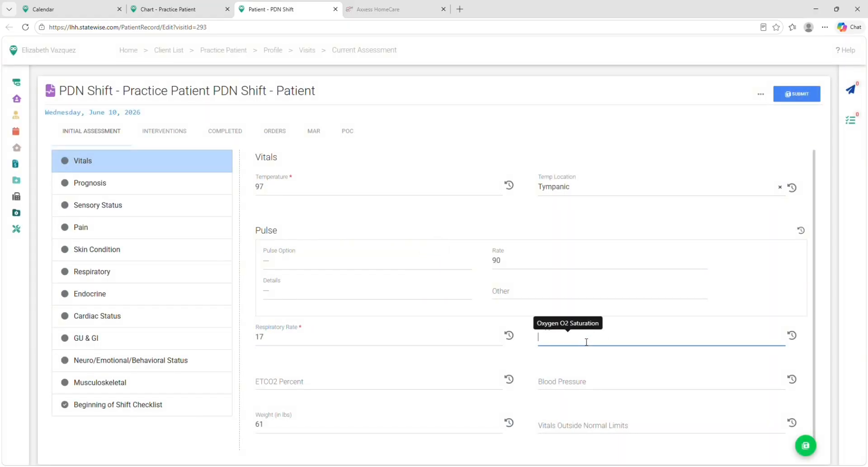
type("99")
Enter a blood pressure reading with a systolic value of 121 and save the Vitals section.
scroll(369, 405, "down", 1)
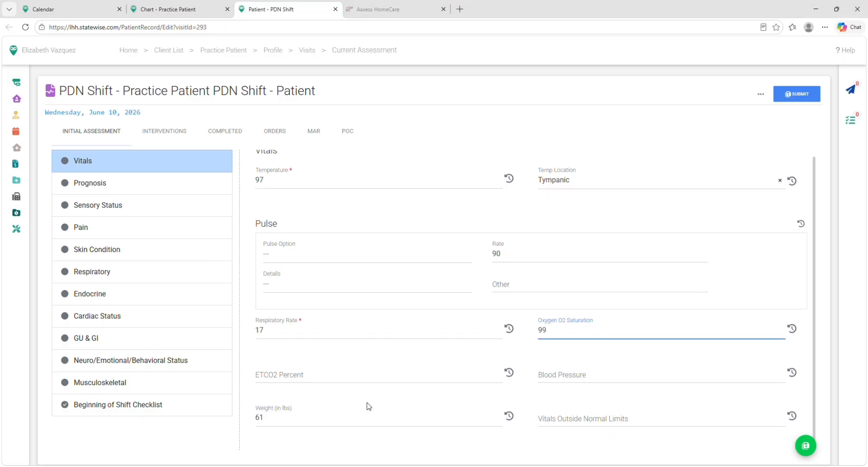
left_click(566, 374)
type("121")
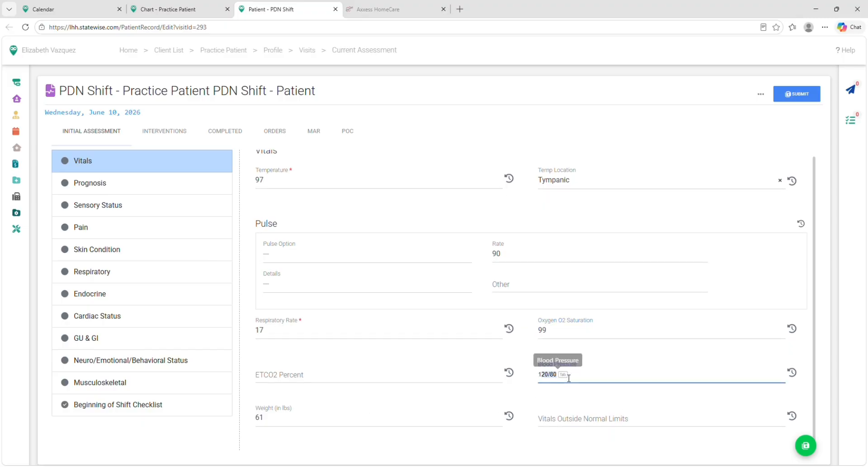
type("/8")
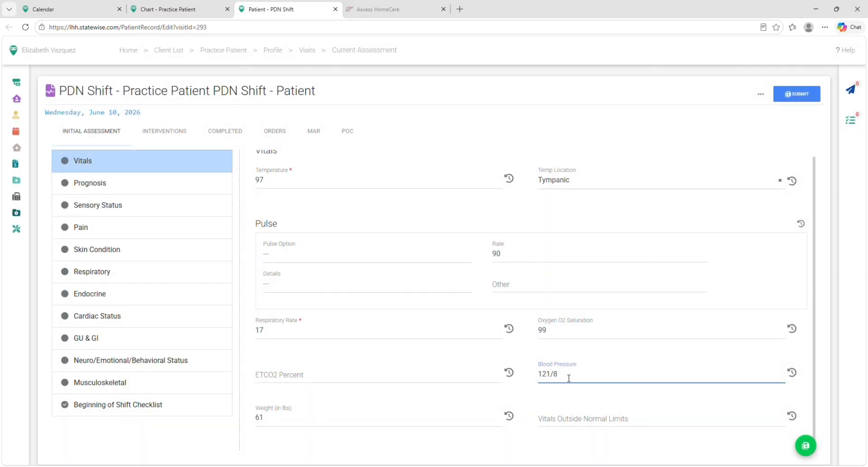
left_click(806, 447)
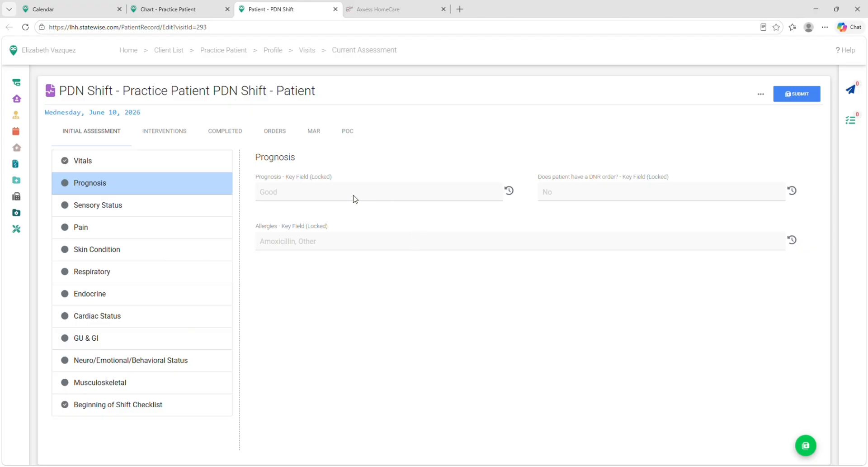
Review and save the Prognosis section and the prefilled Sensory Status section.
left_click_drag(312, 179, 333, 179)
left_click(806, 448)
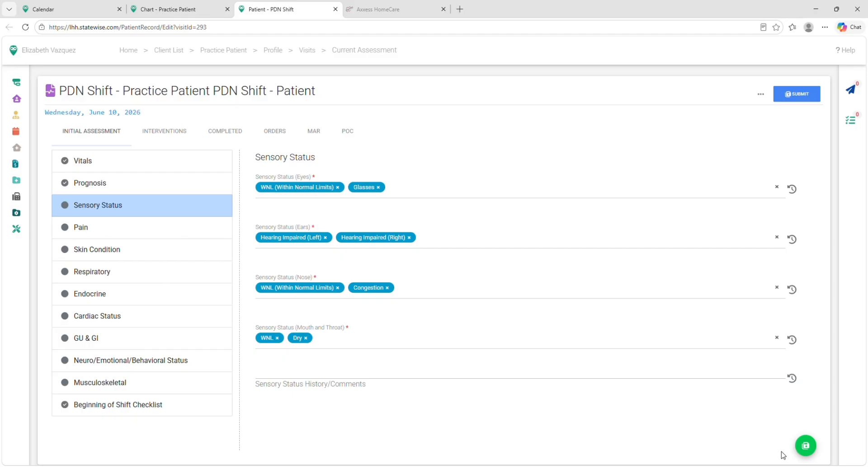
left_click(813, 450)
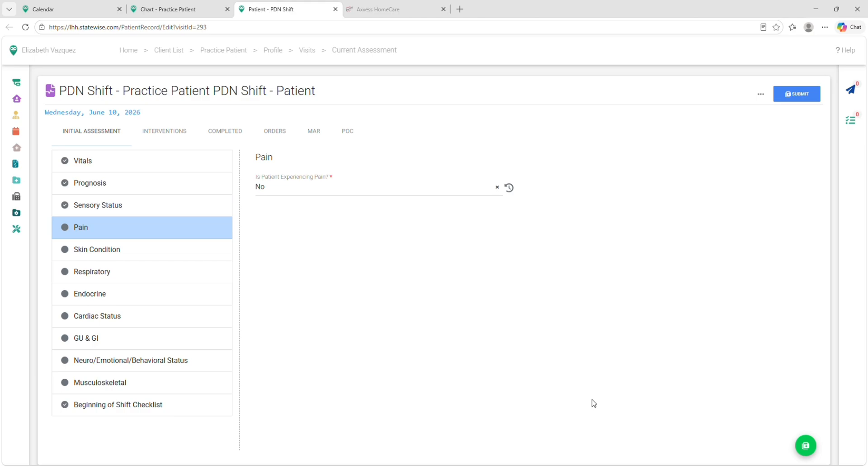
Set the patient pain question to Yes to view its additional fields, and return the answer to No.
left_click(277, 187)
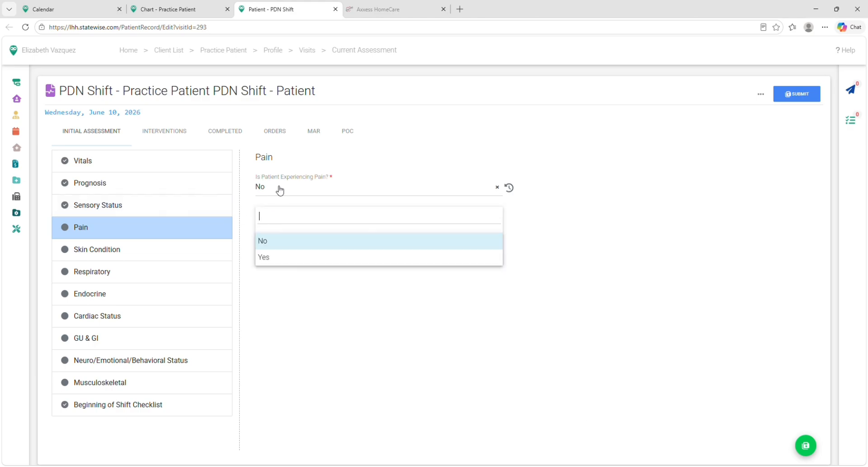
left_click(284, 261)
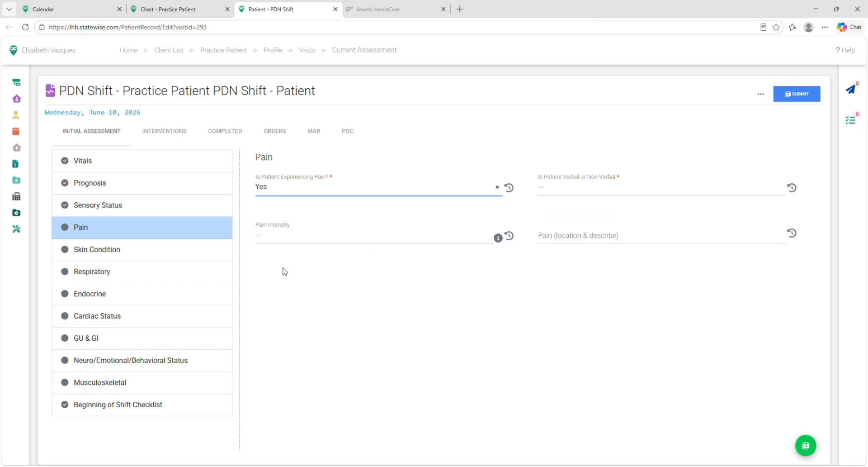
left_click(280, 195)
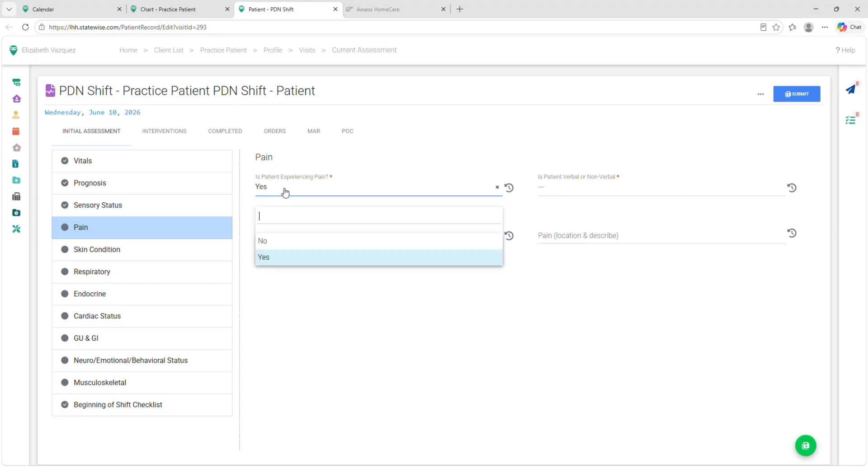
left_click(273, 242)
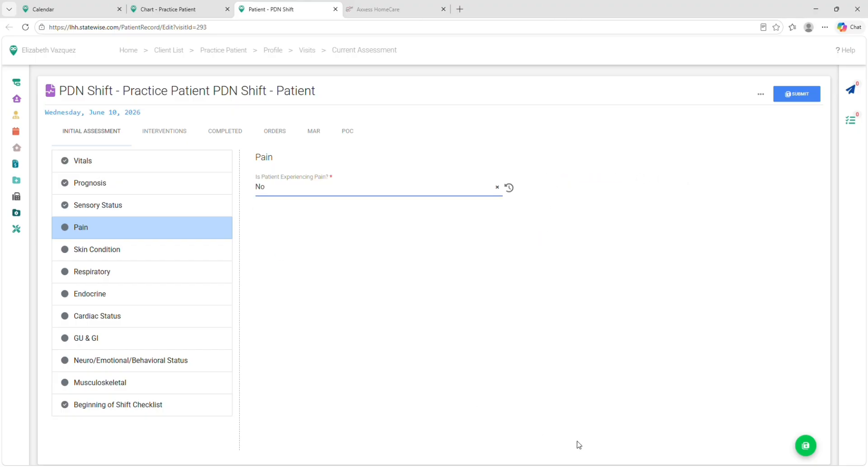
Save the Pain section, and set the skin condition to Intact after reviewing the other available conditions.
left_click(801, 453)
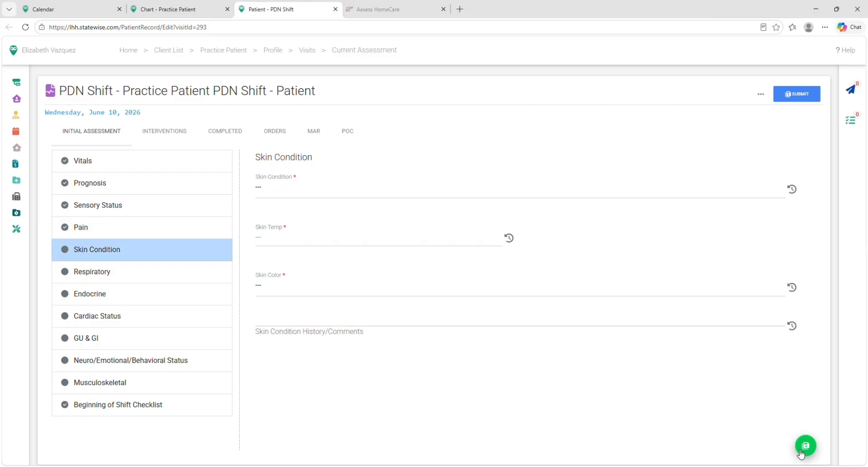
left_click(303, 193)
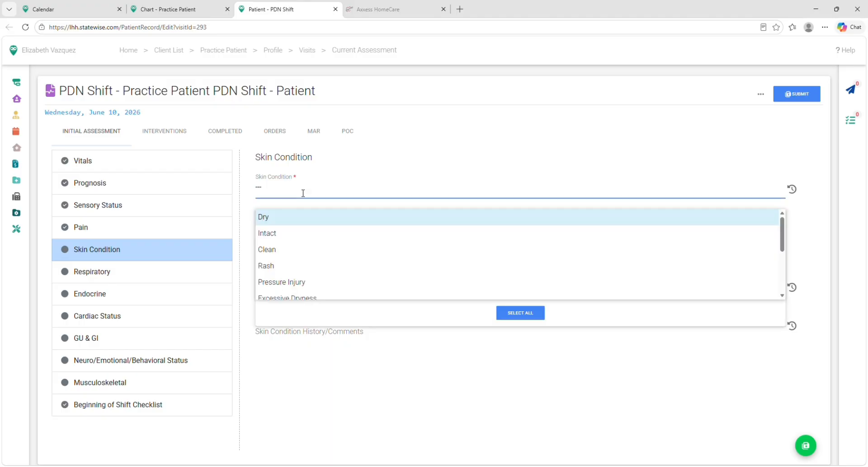
left_click(297, 241)
scroll(311, 294, "down", 3)
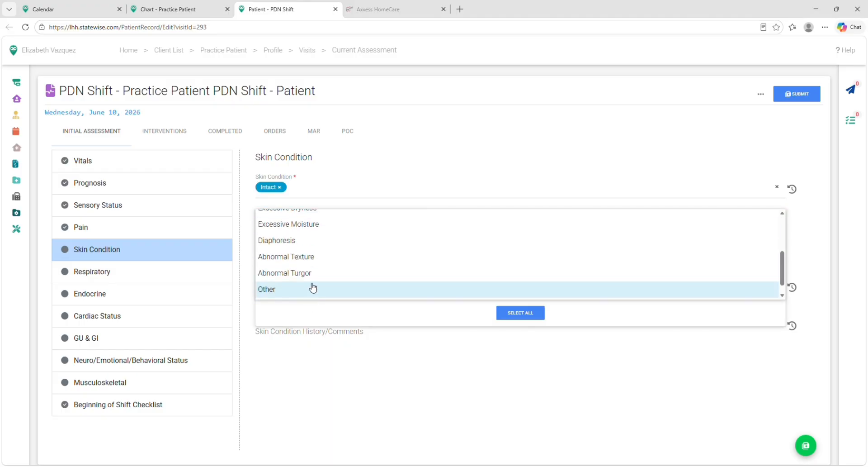
scroll(300, 266, "up", 3)
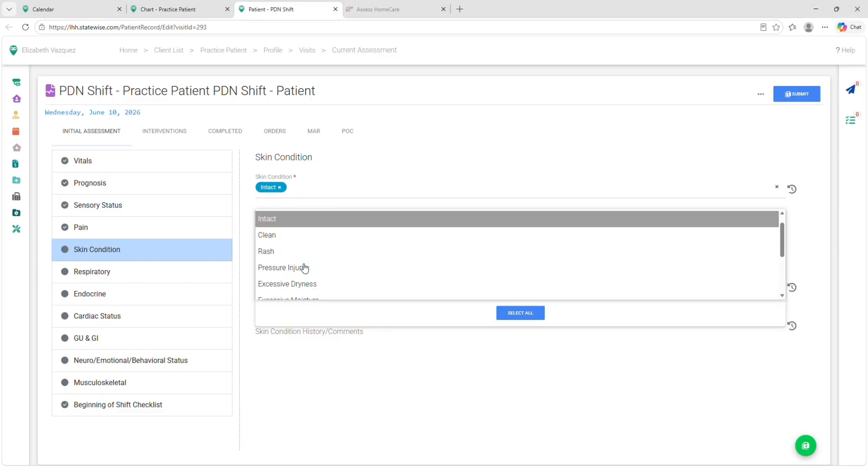
scroll(294, 265, "down", 3)
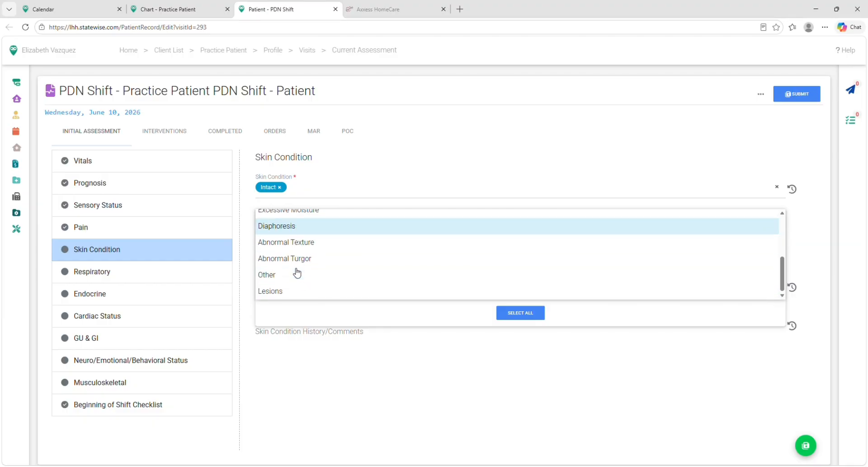
left_click(354, 165)
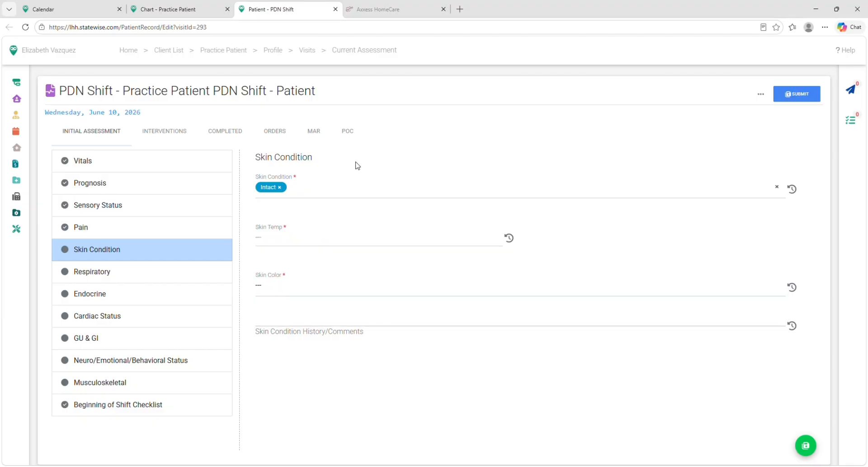
Set both the skin temperature and skin color to WNL, and save the Skin Condition section.
left_click(304, 242)
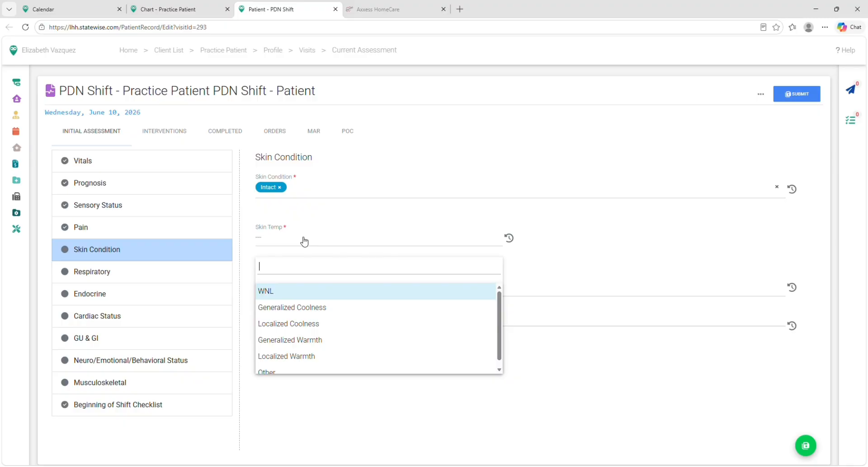
left_click(298, 291)
left_click(568, 249)
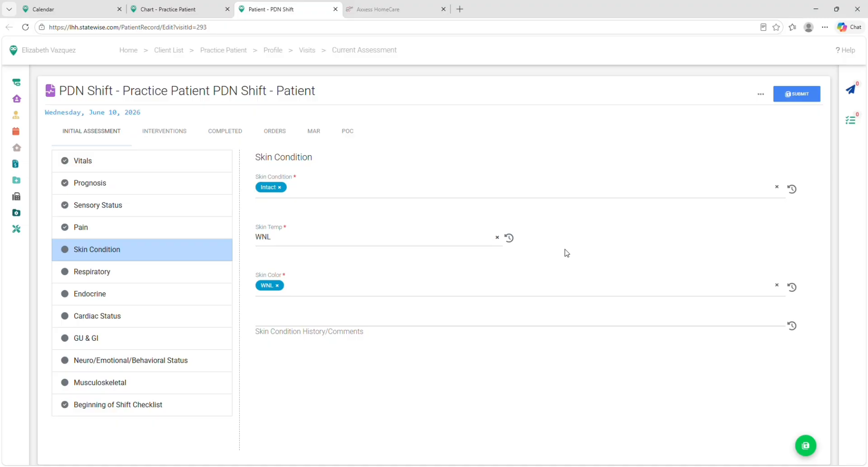
left_click(810, 450)
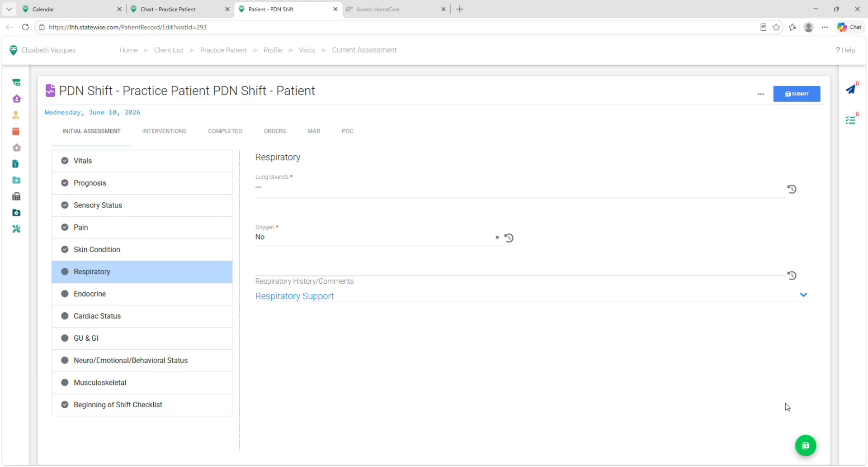
Record the patient's lung sounds as Clear in the Respiratory section.
left_click(340, 195)
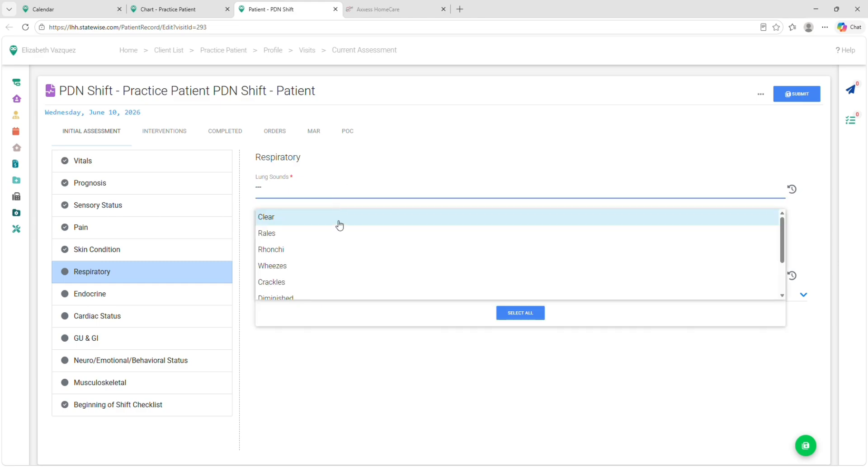
left_click(340, 224)
left_click(340, 356)
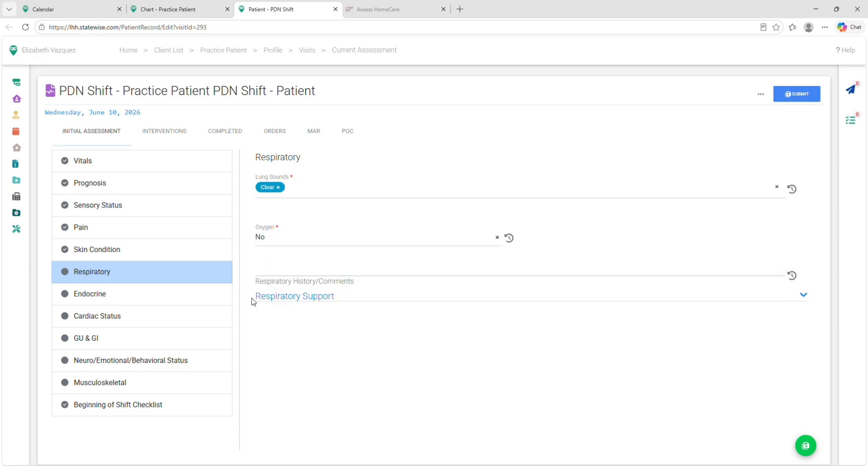
Under Respiratory Support, record the trach site as Intact and No S/S of infection, and save the Respiratory section.
left_click(307, 302)
scroll(407, 320, "down", 3)
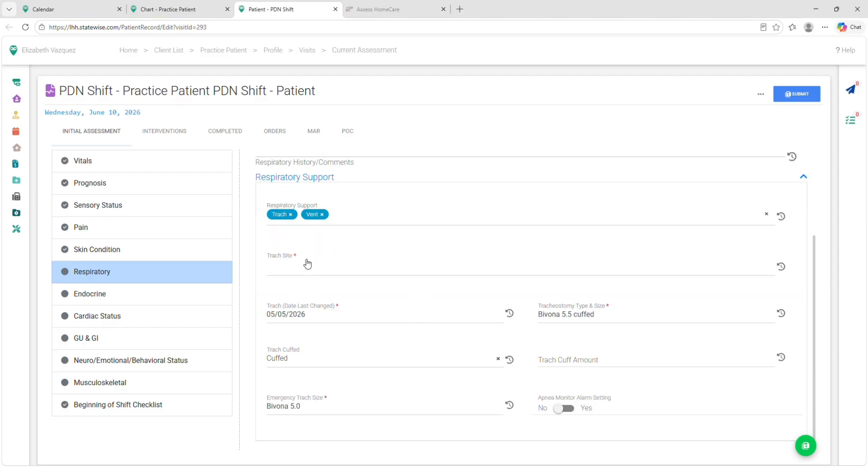
left_click(299, 271)
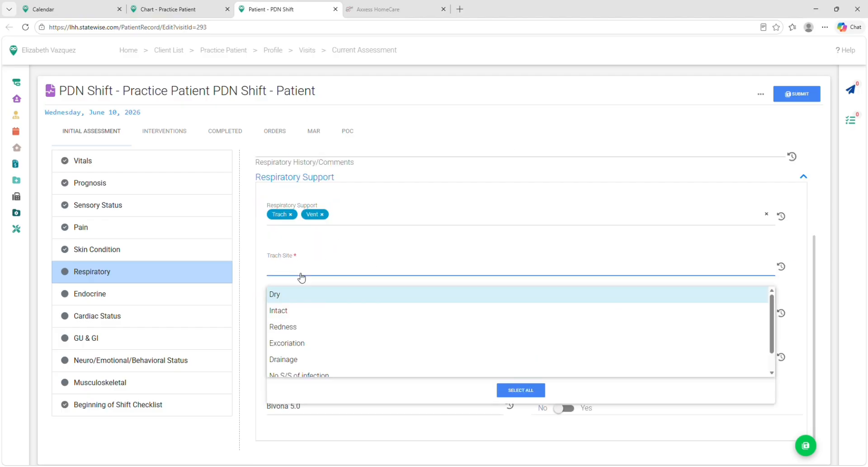
left_click(300, 312)
left_click(316, 373)
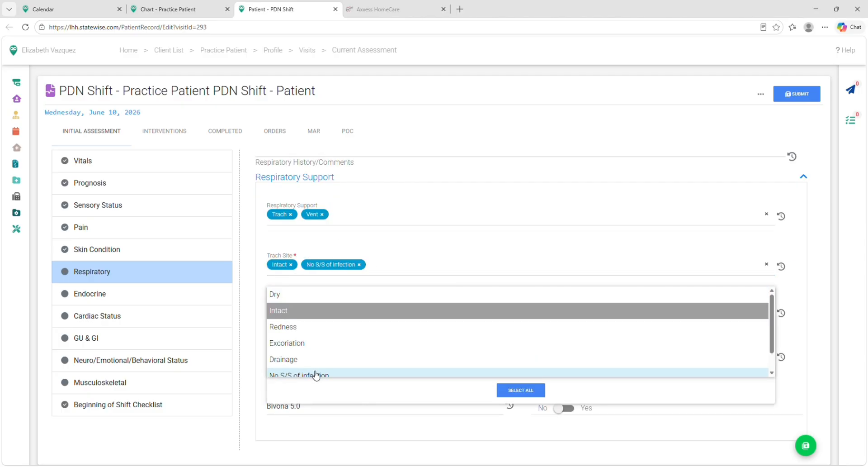
left_click(432, 259)
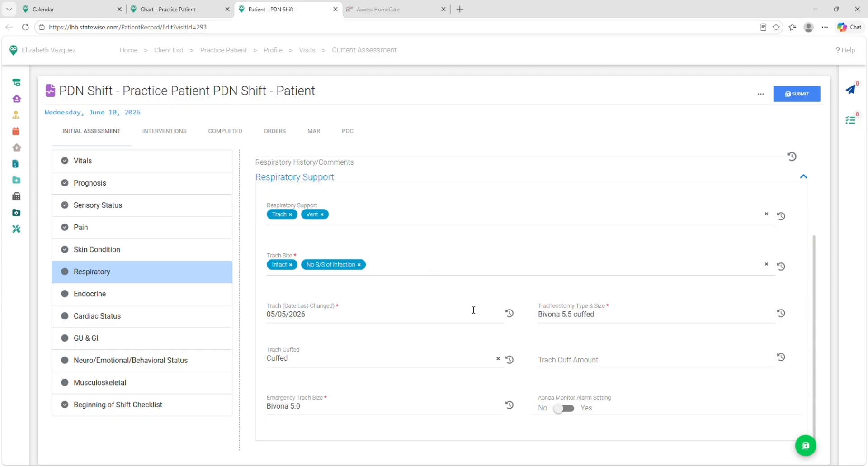
left_click(804, 445)
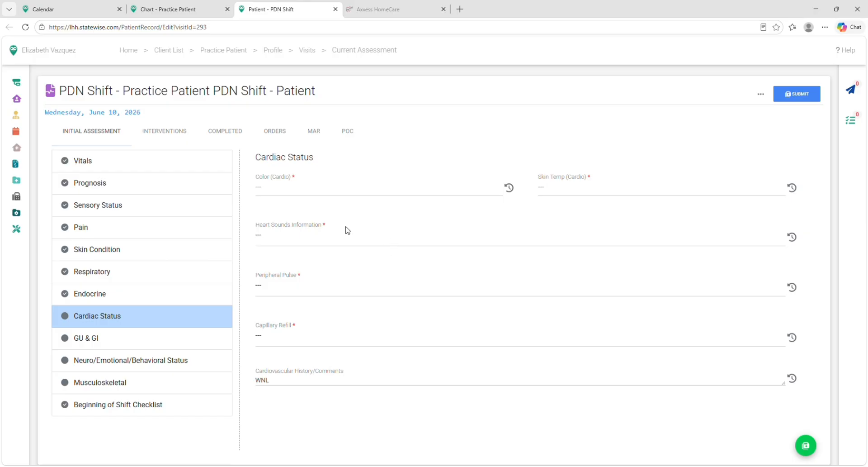
In Cardiac Status, set the color to WNL, the skin temperature to Warm and the heart sounds to Regular/Rate/Rhythm.
left_click(301, 190)
left_click(306, 241)
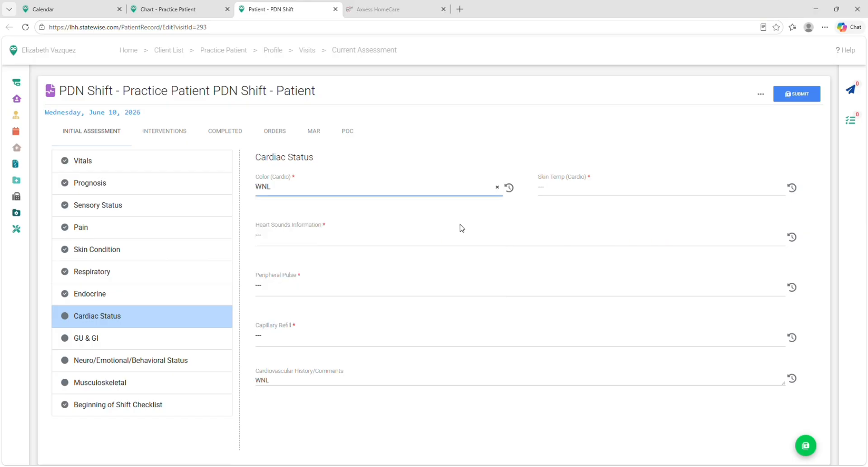
left_click(561, 200)
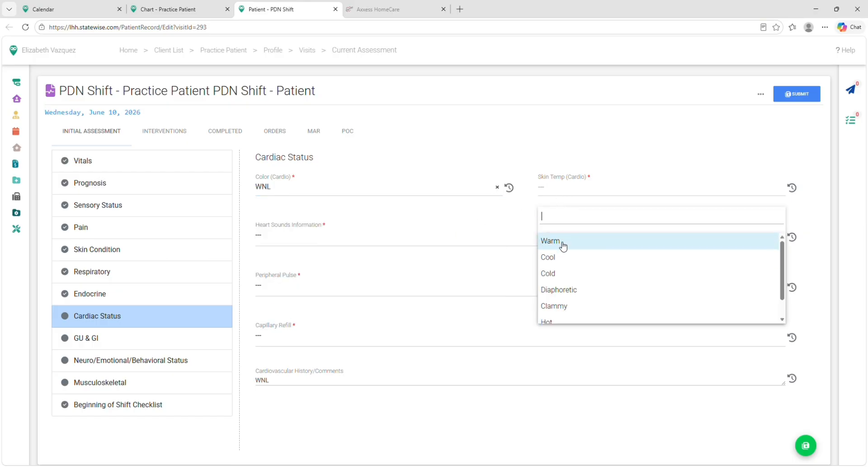
left_click(561, 240)
left_click(309, 246)
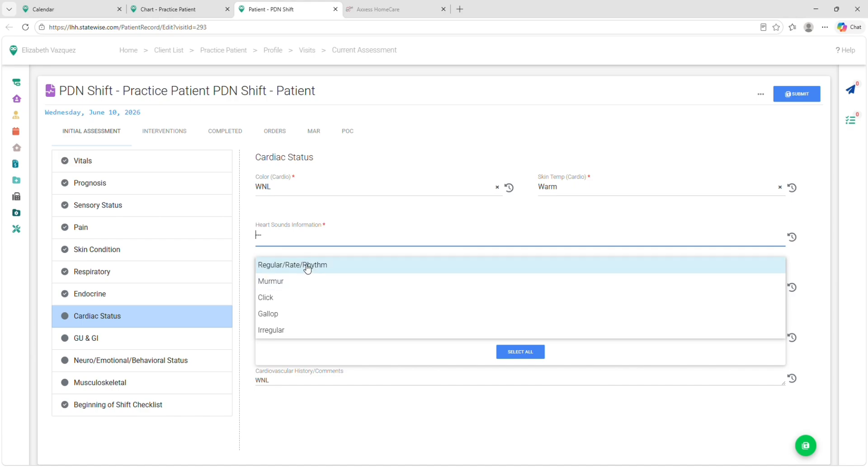
left_click(306, 266)
Set the peripheral pulse to 2+ = Slightly diminished and capillary refill to Less Than 3 Seconds, and save Cardiac Status.
left_click(323, 288)
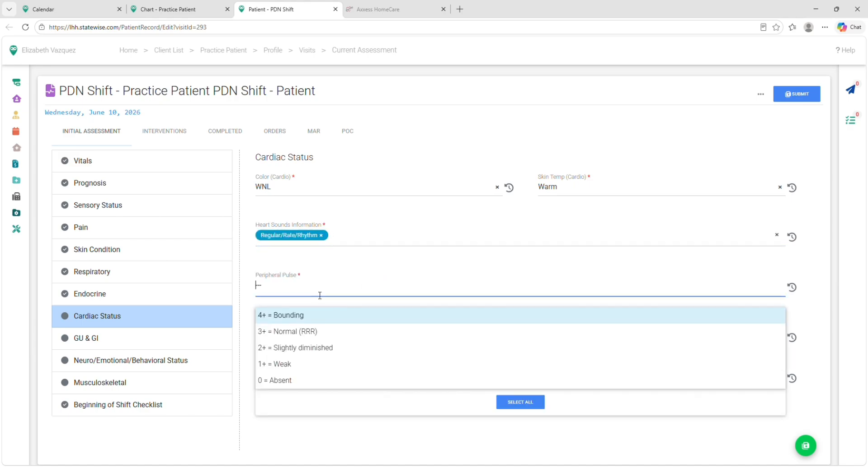
left_click(310, 356)
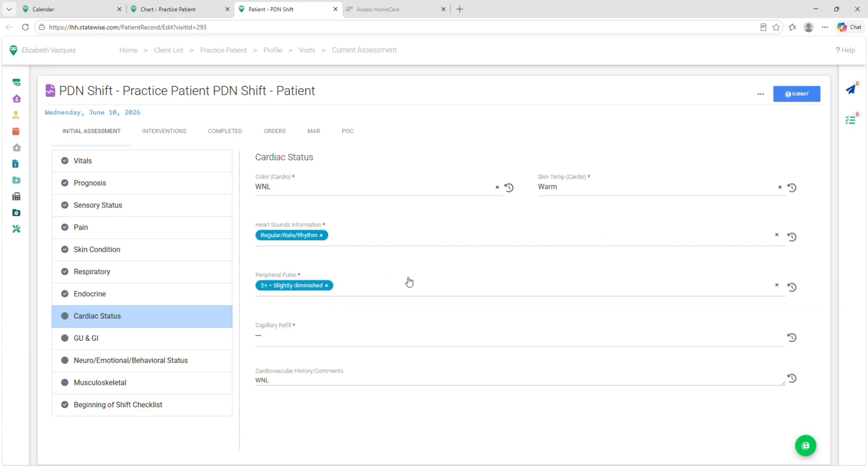
left_click(330, 336)
left_click(326, 368)
left_click(366, 441)
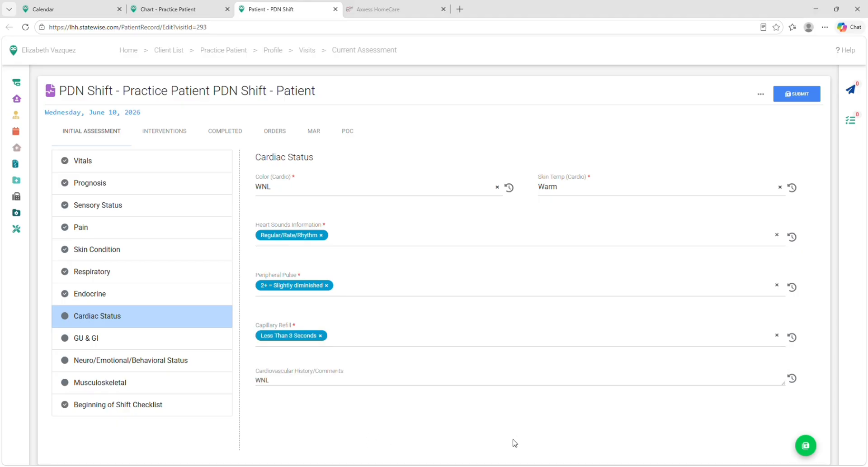
left_click(803, 448)
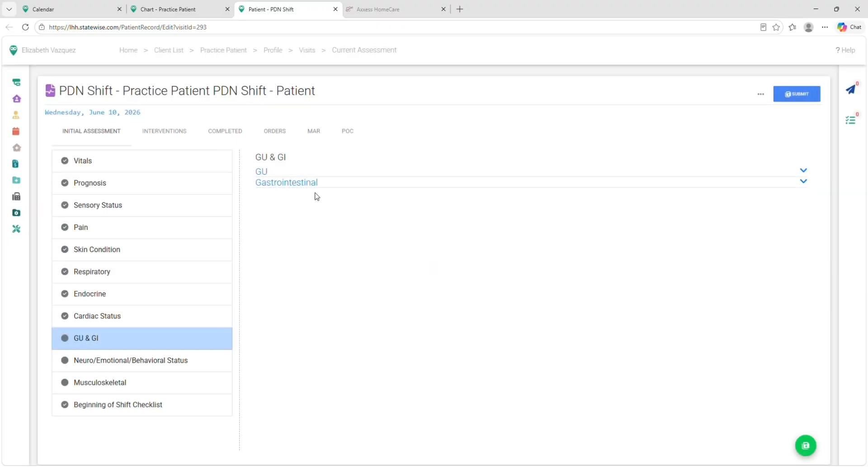
Review the GU and Gastrointestinal details, enter 06/10/2026 as the last BM date, and save the GU & GI section.
left_click(297, 173)
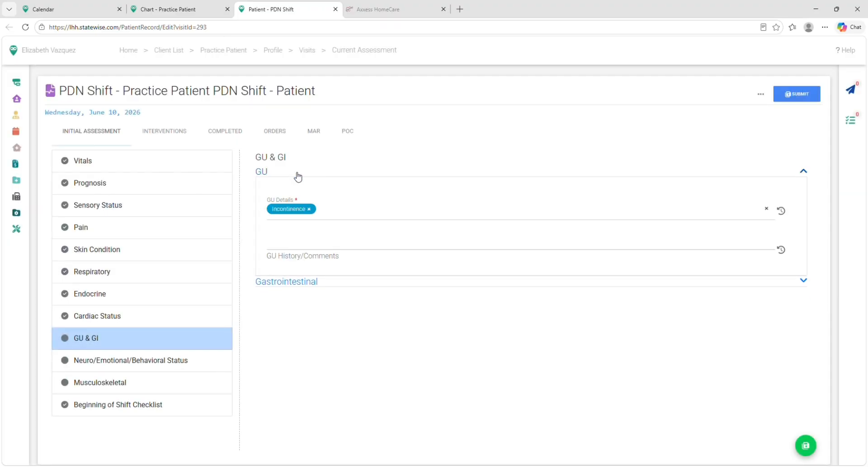
left_click(291, 285)
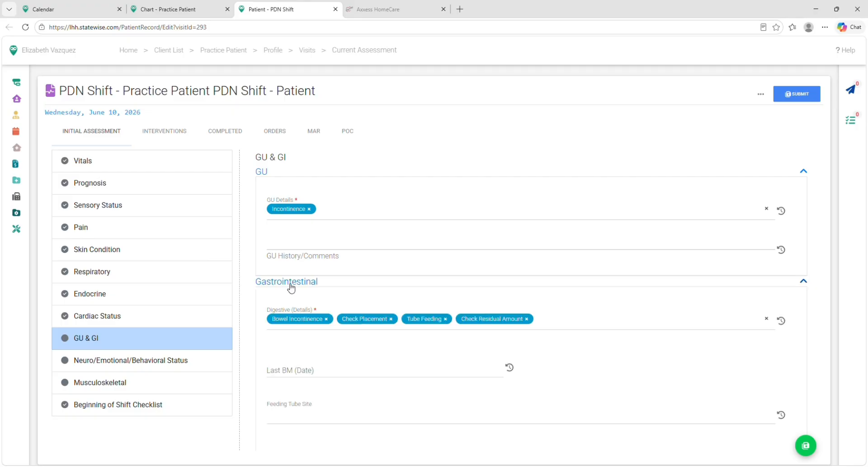
left_click(303, 374)
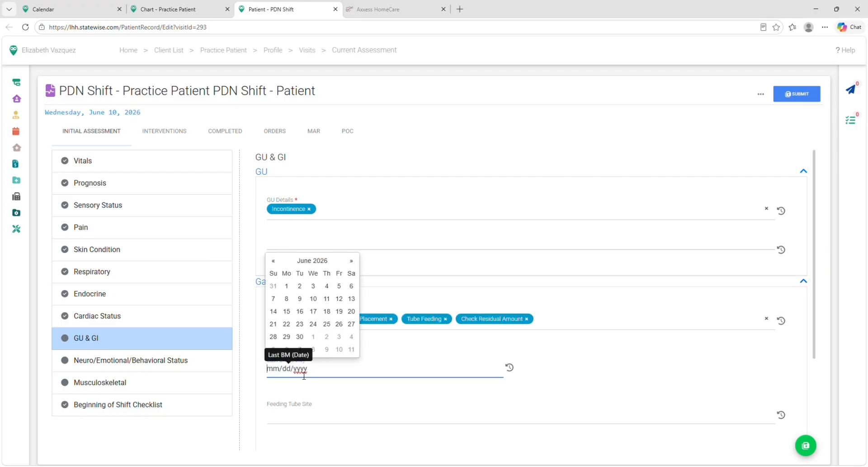
left_click(313, 298)
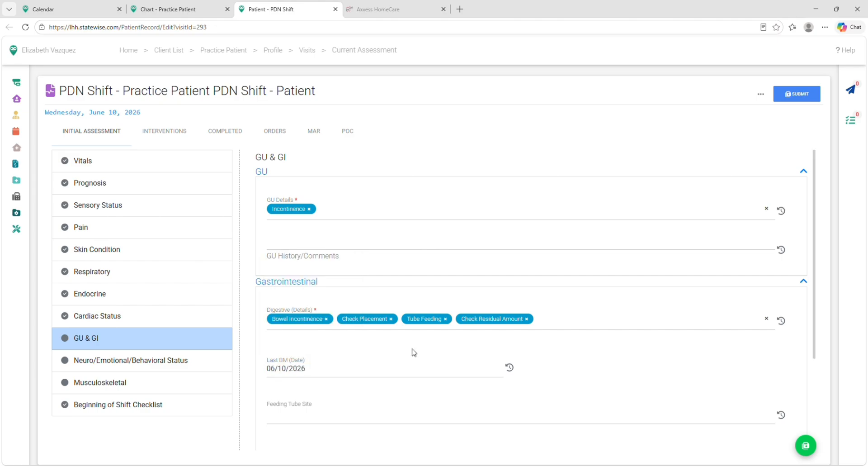
left_click(806, 448)
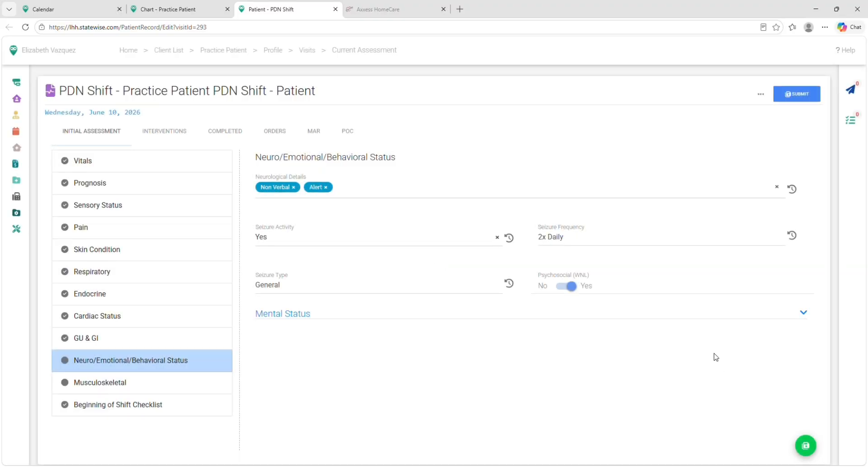
Review the Mental Status details and the ROM options, saving the Neuro/Emotional/Behavioral Status and Musculoskeletal sections.
left_click(730, 318)
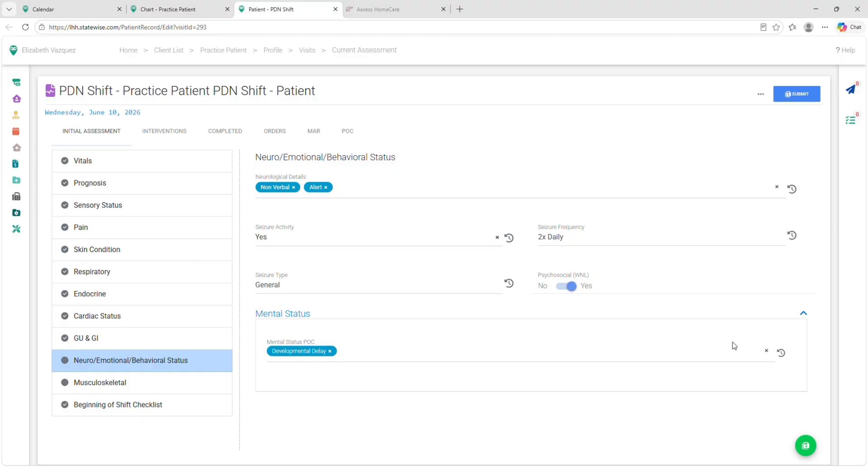
left_click(807, 450)
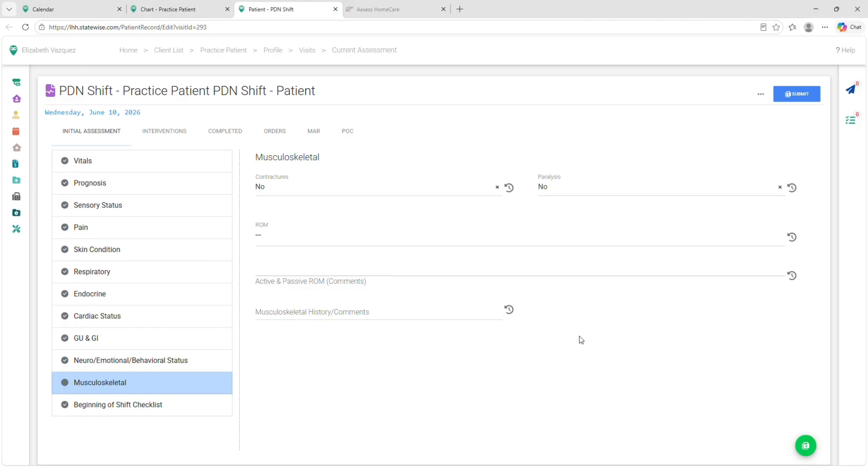
left_click(278, 244)
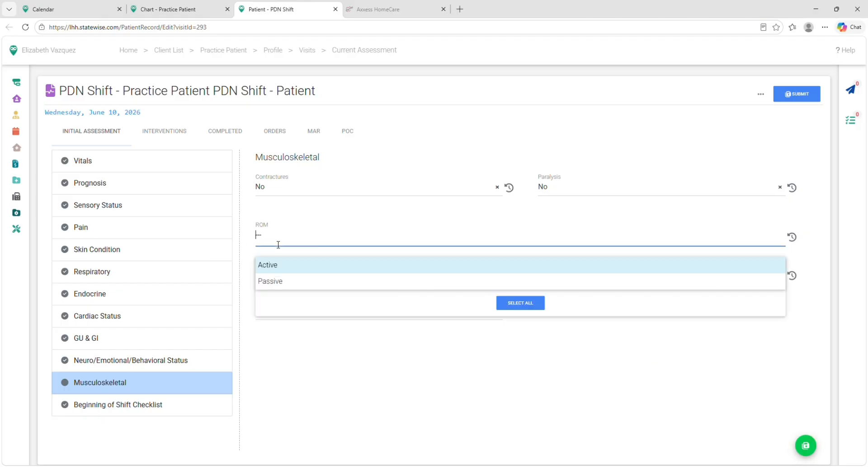
left_click(278, 244)
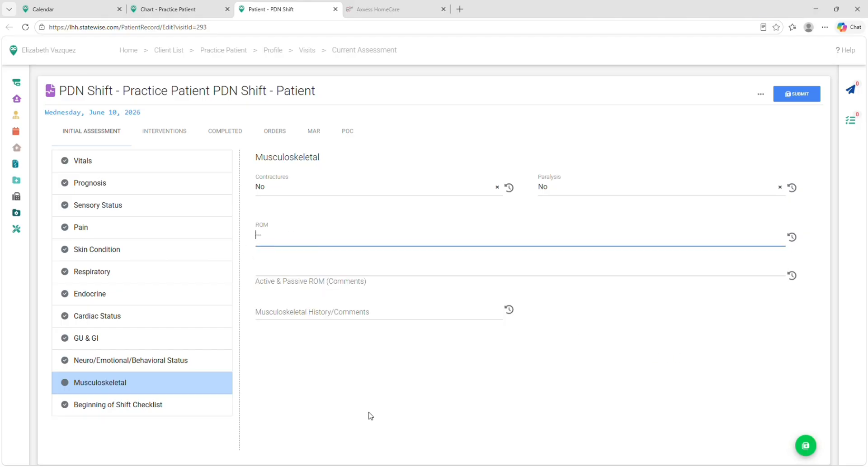
left_click(816, 446)
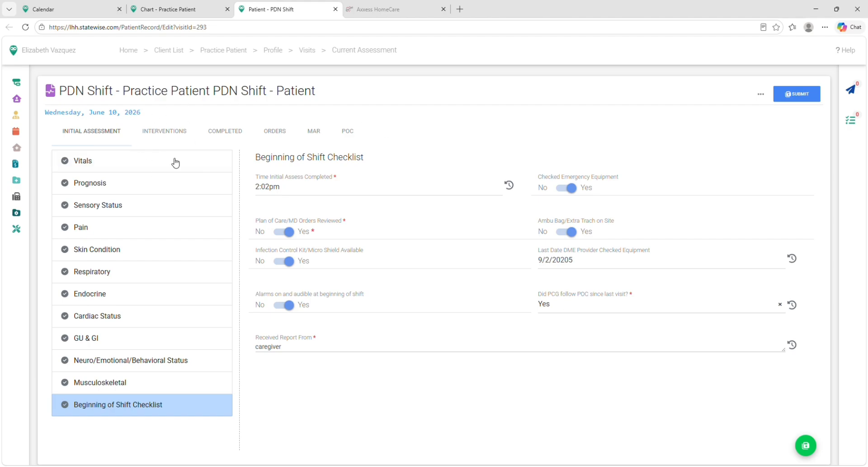
Open the Narrative Note among the visit's daily task interventions and review its time options.
left_click(174, 134)
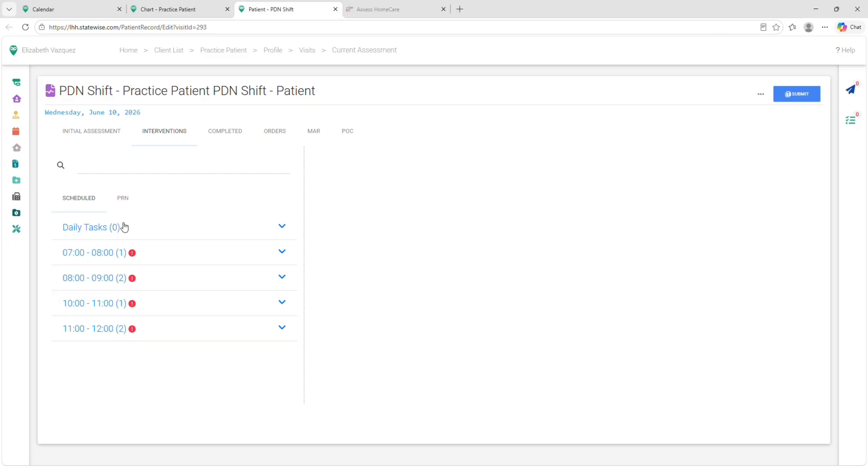
left_click(74, 232)
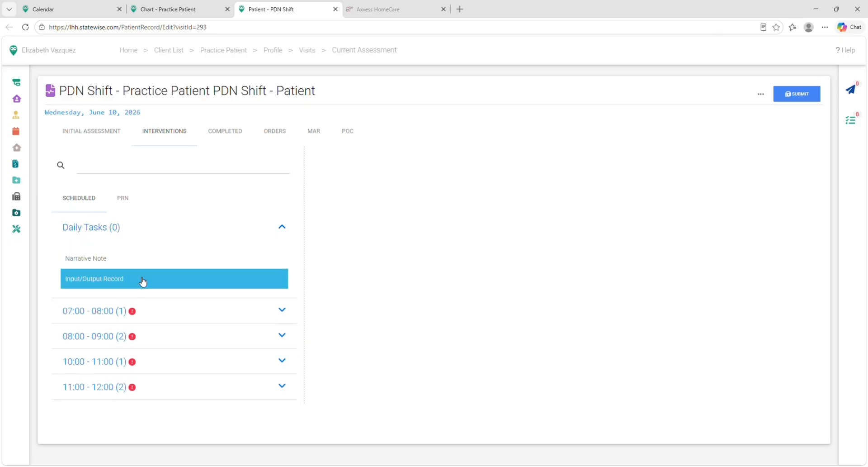
left_click(75, 261)
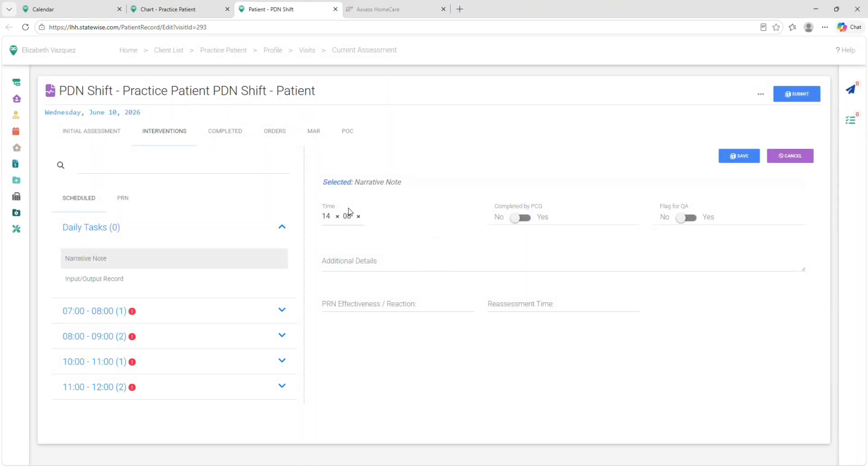
left_click(331, 219)
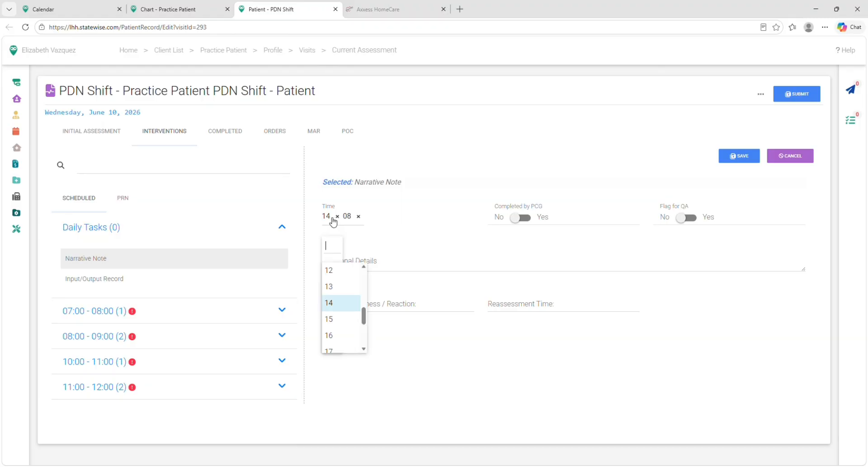
left_click(332, 219)
left_click(332, 219)
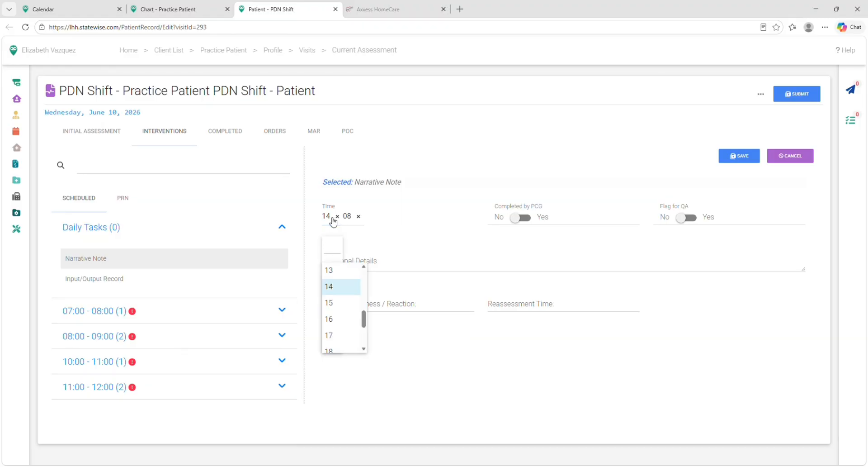
left_click(333, 219)
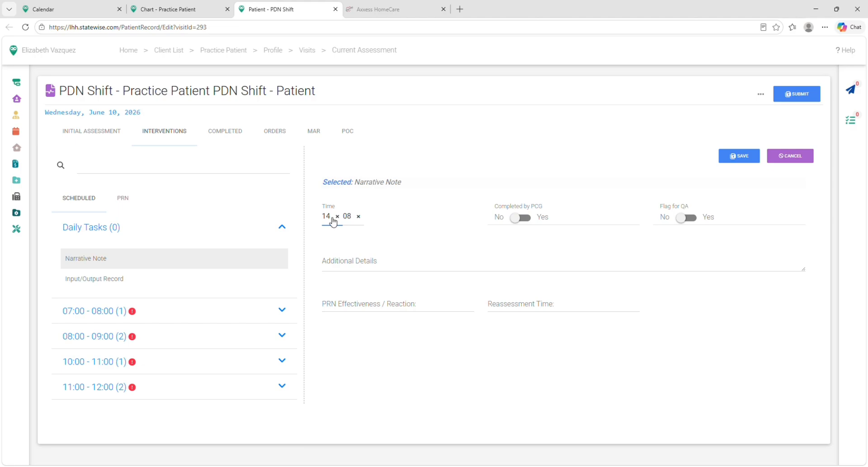
Enter "Patient had pulmo appointment @2:00pm today. No new orders." as the Narrative Note's additional details.
left_click(360, 267)
type("Patient")
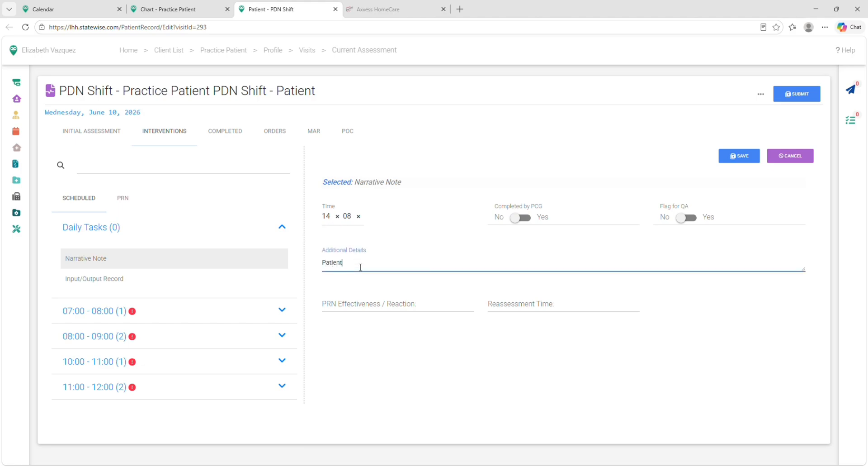
type(" had pulmo appointment @2:00pm")
type(".")
key("BackSpace")
type("today. ")
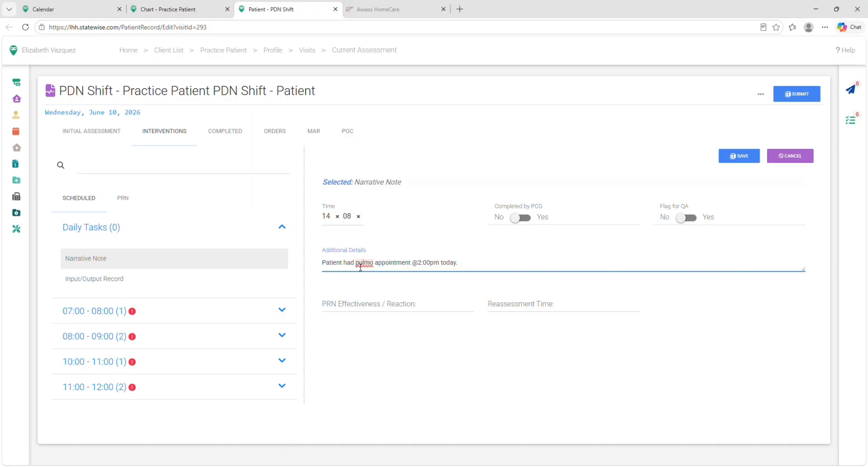
type("No new orders.")
Clear the additional details text from the Narrative Note.
left_click(848, 359)
left_click(769, 347)
left_click_drag(536, 265, 308, 268)
key("BackSpace")
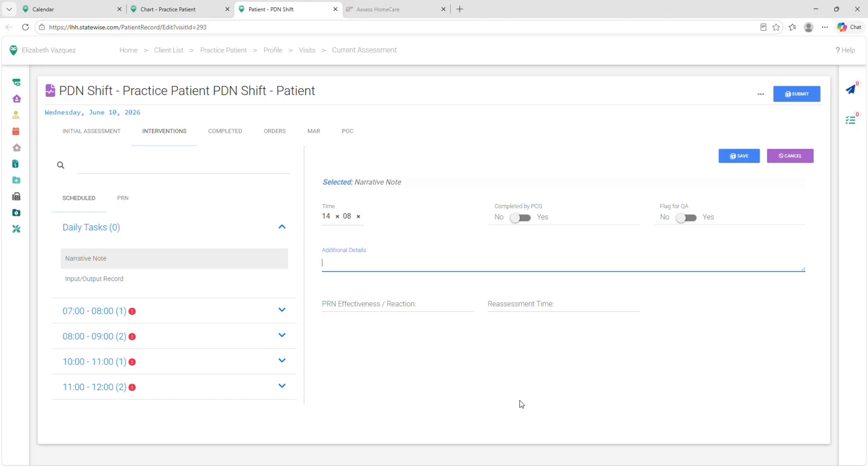
Open the Input/Output Record daily task and review the available input/output types.
left_click(75, 281)
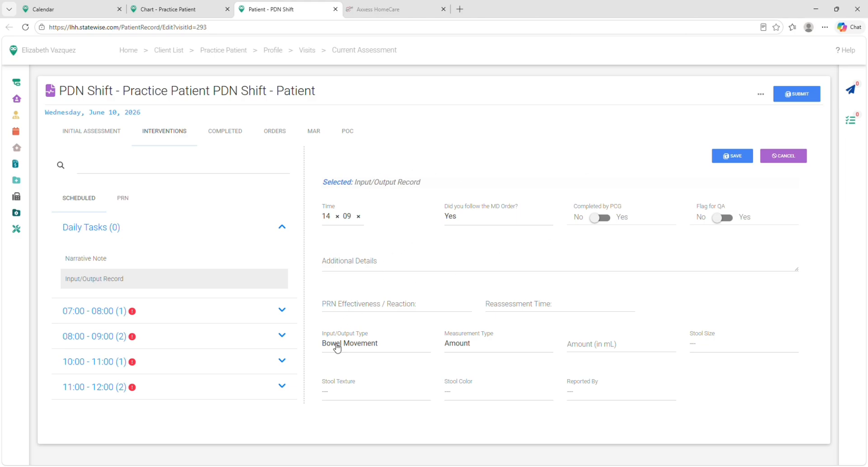
left_click(368, 348)
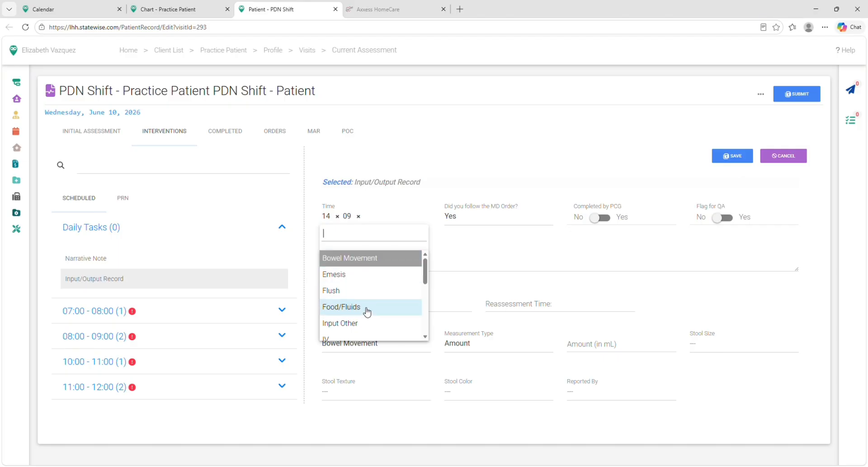
scroll(367, 308, "down", 2)
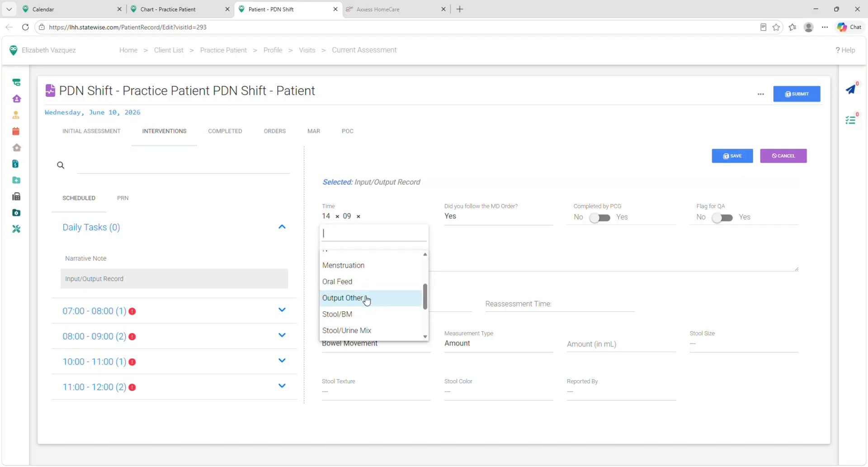
scroll(377, 272, "down", 1)
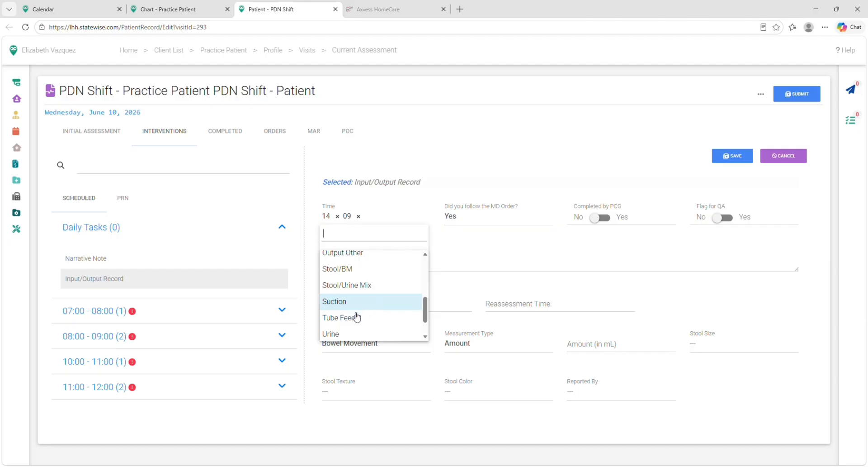
left_click(459, 294)
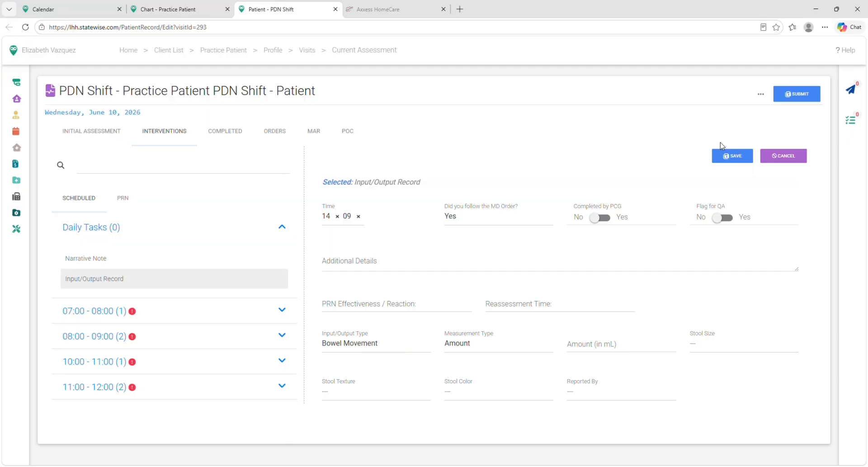
Open the 07:00 - 08:00 vitals assessment intervention and enter "Vitals within normal limits." as its additional details.
left_click(285, 232)
left_click(283, 253)
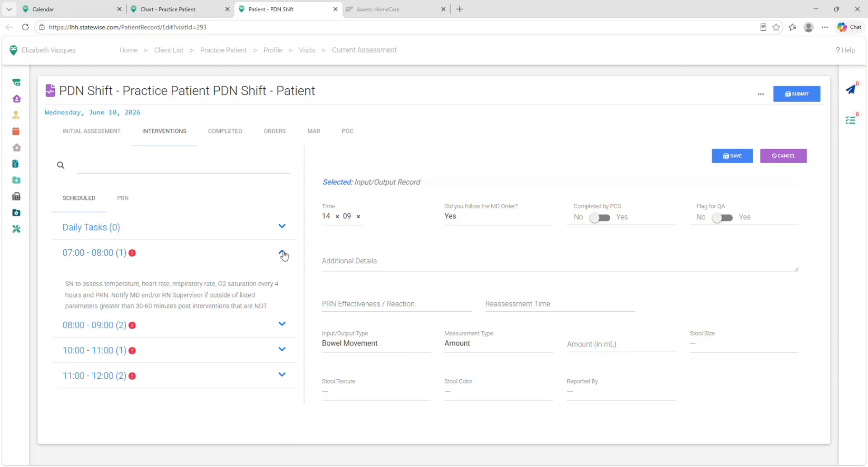
left_click(129, 304)
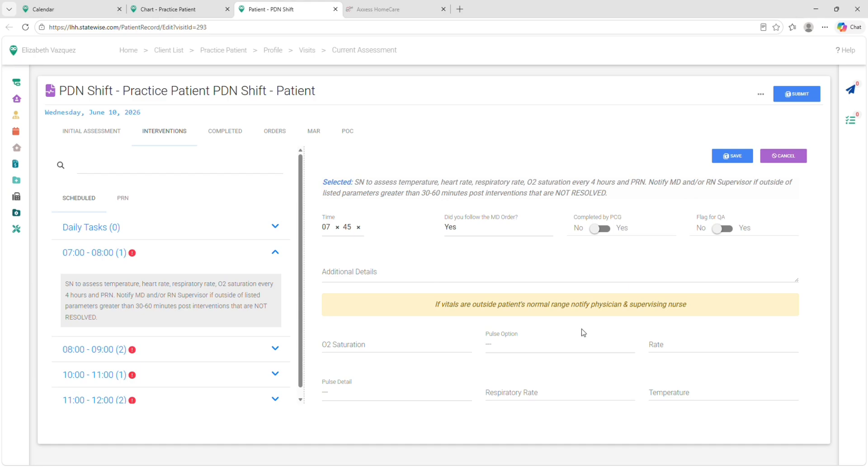
scroll(582, 334, "down", 3)
scroll(582, 334, "down", 1)
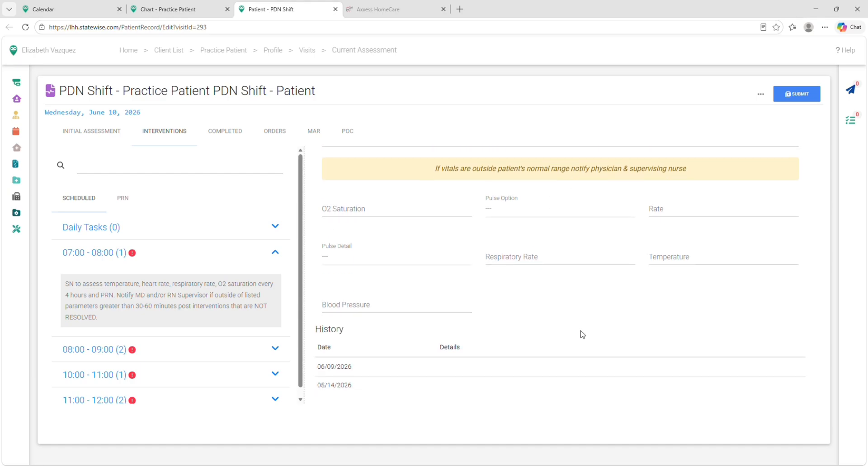
scroll(582, 333, "up", 3)
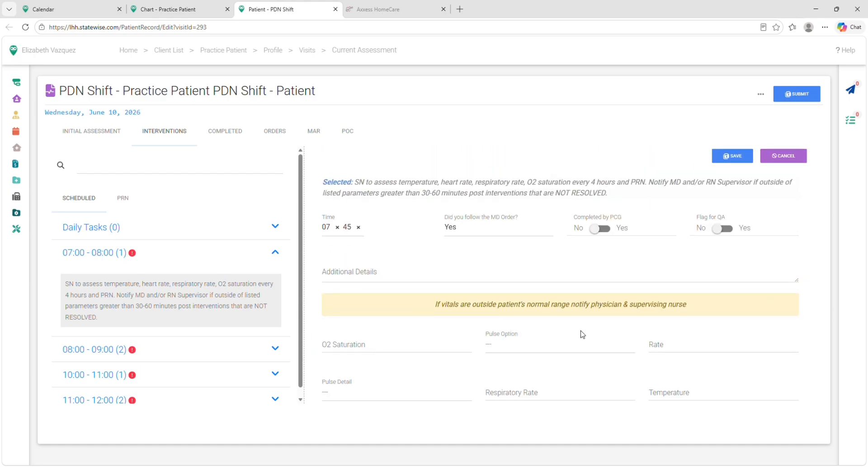
left_click(431, 276)
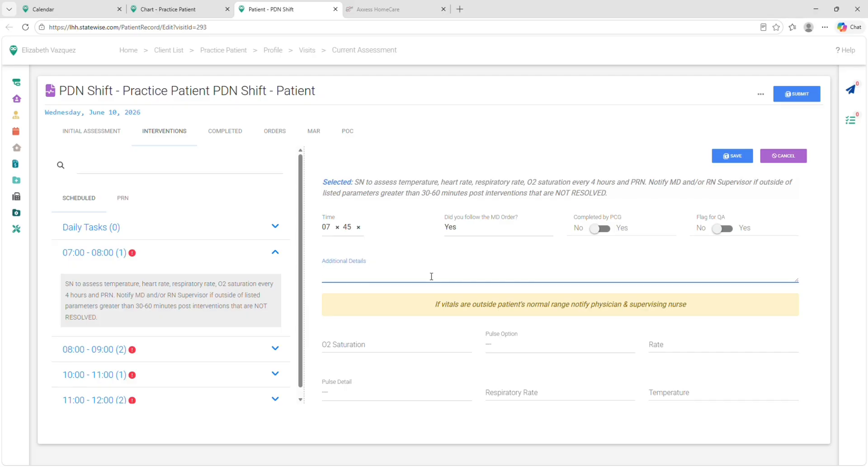
type("Vitals within normal limits.")
In the vitals intervention, set O2 saturation to 100, pulse rate to 90, respiratory rate to 18 and temperature to 98.
scroll(429, 277, "down", 1)
left_click(391, 304)
type("100")
left_click(654, 303)
type("90")
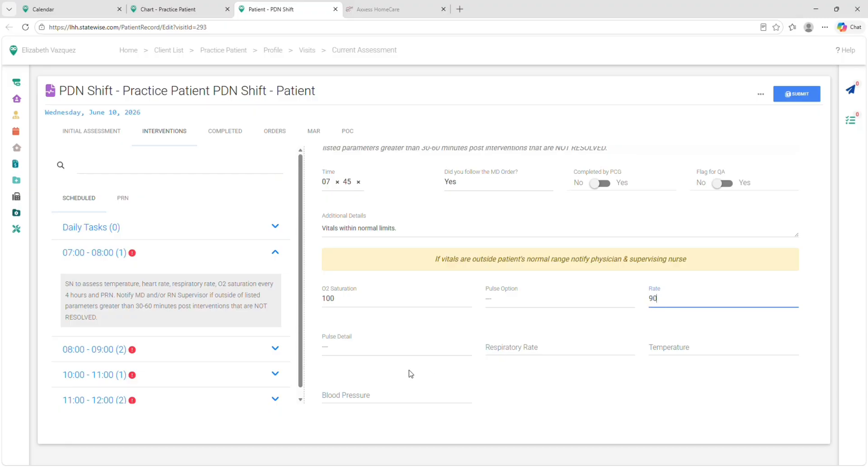
left_click(533, 347)
type("18")
left_click(680, 346)
type("98")
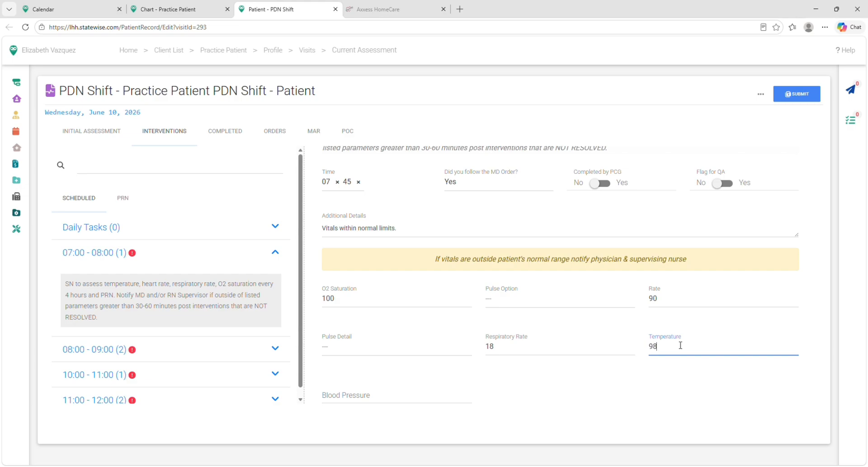
Set the pulse detail to Regular and the blood pressure to 123/74, and save the vitals intervention.
left_click(512, 307)
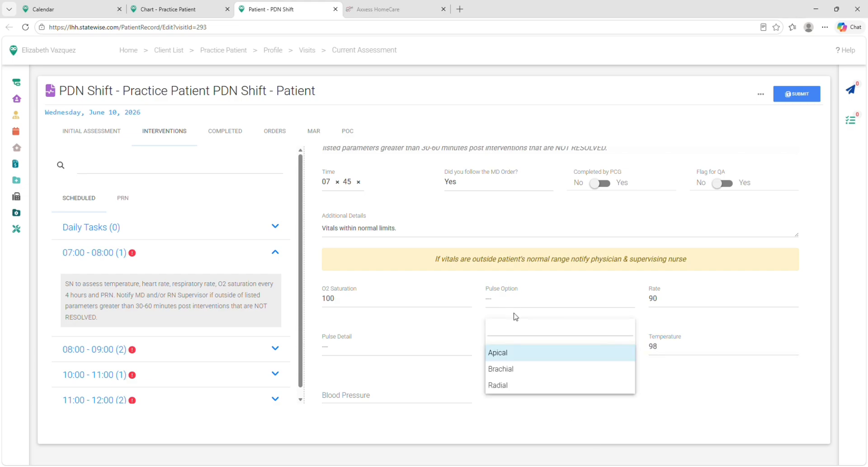
left_click(524, 306)
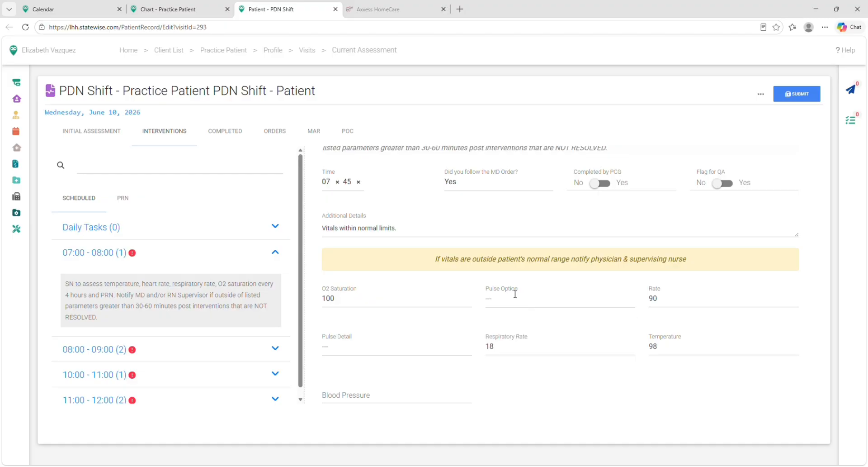
left_click(367, 347)
left_click(352, 404)
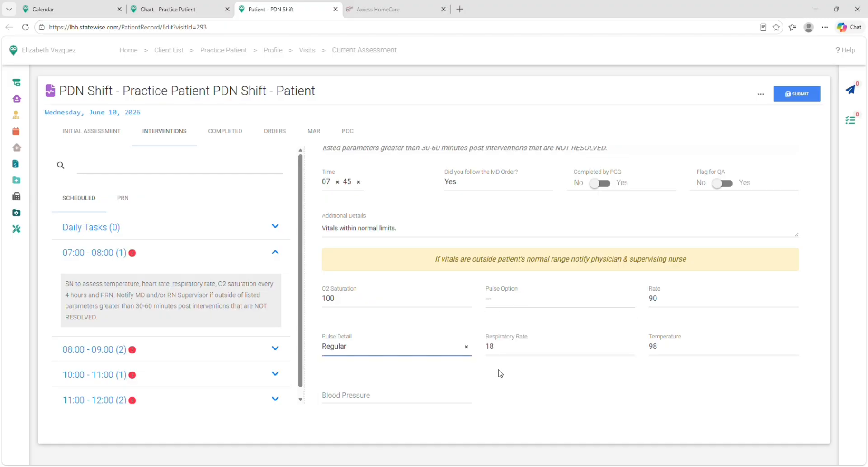
scroll(500, 373, "down", 1)
scroll(500, 373, "down", 1)
left_click(399, 300)
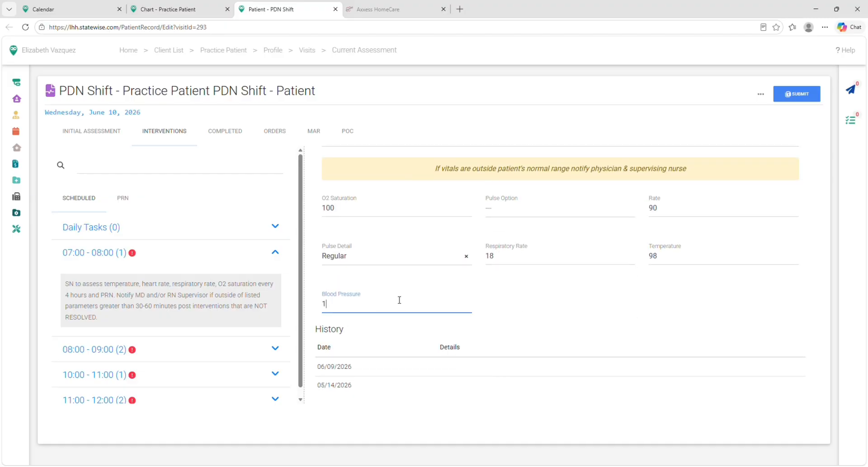
type("123/74")
scroll(403, 291, "down", 1)
scroll(402, 292, "up", 3)
left_click(733, 156)
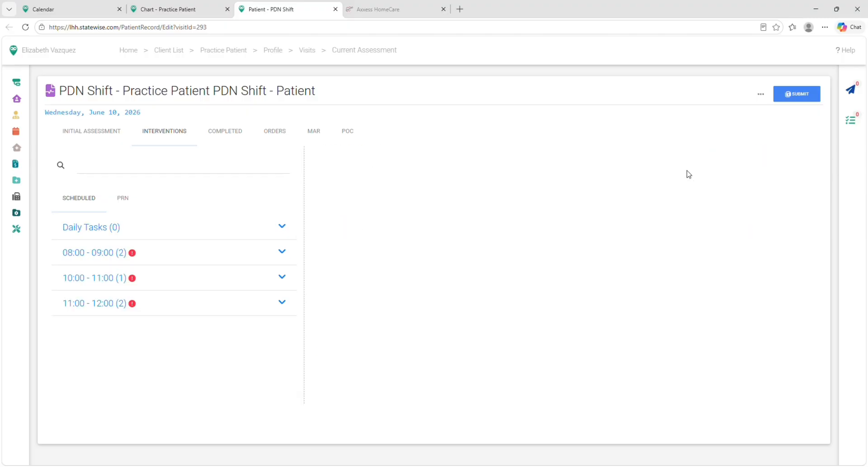
Open the 08:00 - 09:00 intervention for flushing the GB-tube with 60 ml of water and save it as completed.
left_click(121, 253)
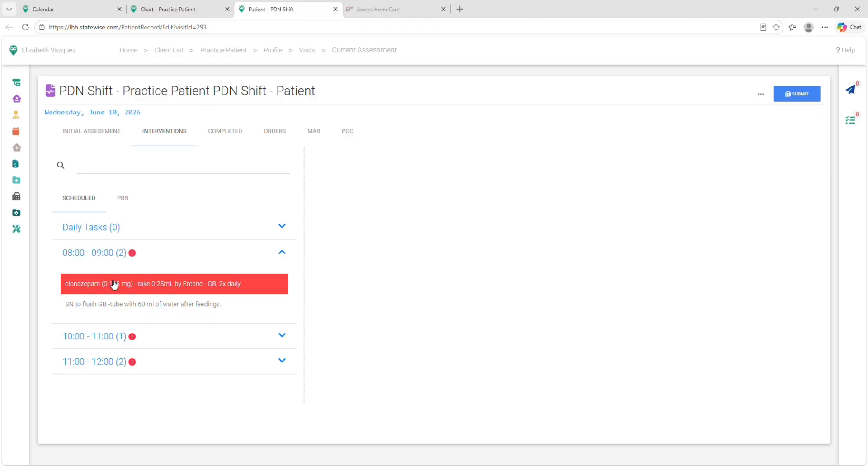
left_click(114, 300)
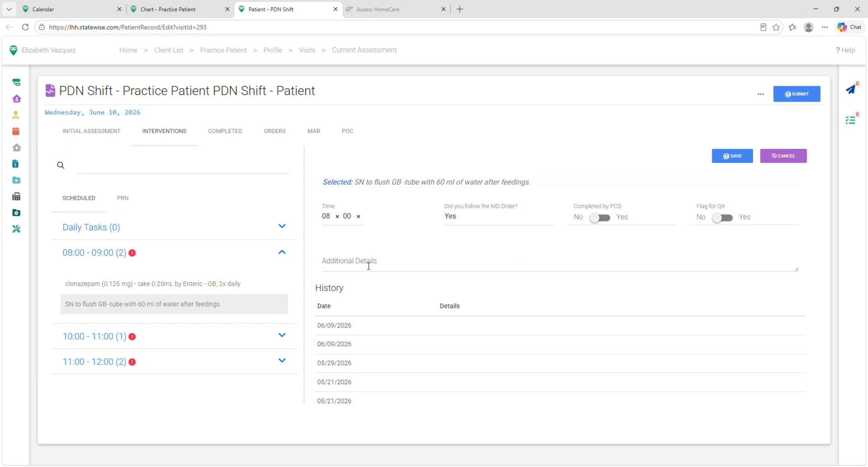
left_click(750, 158)
Open the 08:00 - 09:00 clonazepam intervention, review its details and set the controlled substance count prior to administration to 1.
left_click(131, 254)
left_click(132, 288)
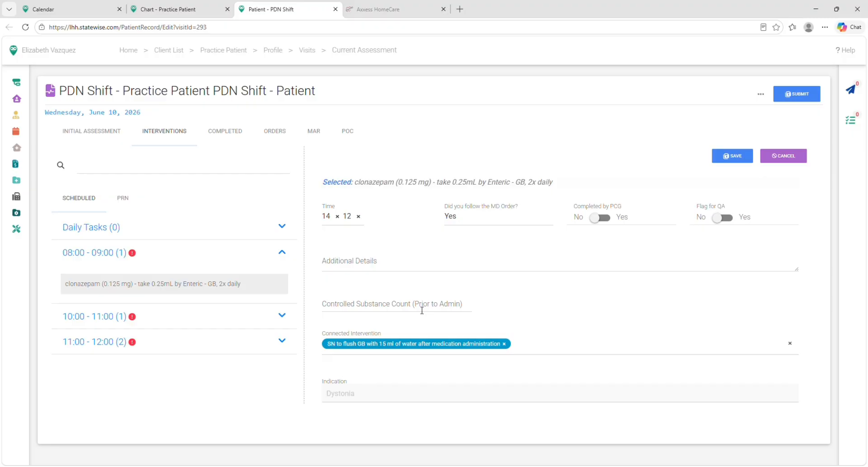
scroll(422, 310, "down", 3)
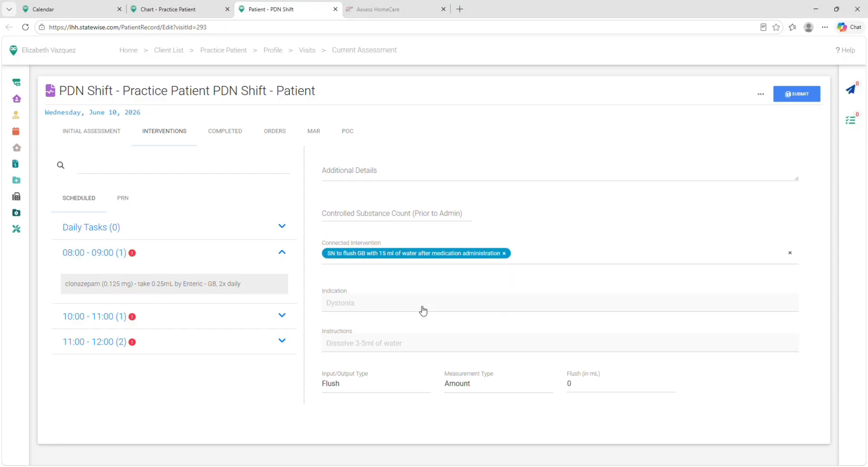
scroll(421, 310, "down", 1)
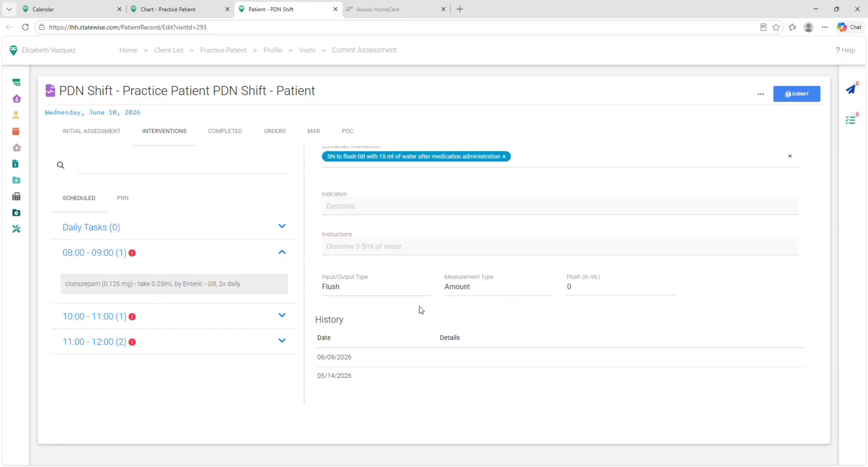
scroll(421, 310, "up", 4)
left_click(392, 270)
left_click(387, 302)
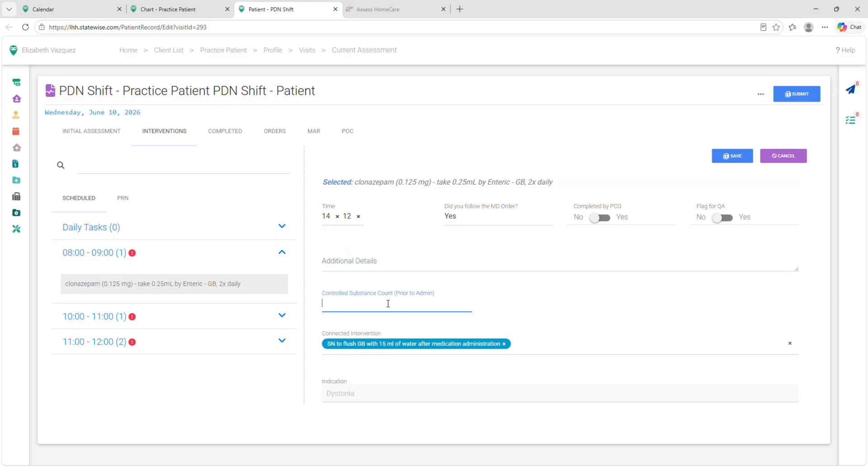
type("1")
Set the clonazepam intervention's flush amount to .25 mL and review the completed entry.
scroll(564, 309, "down", 4)
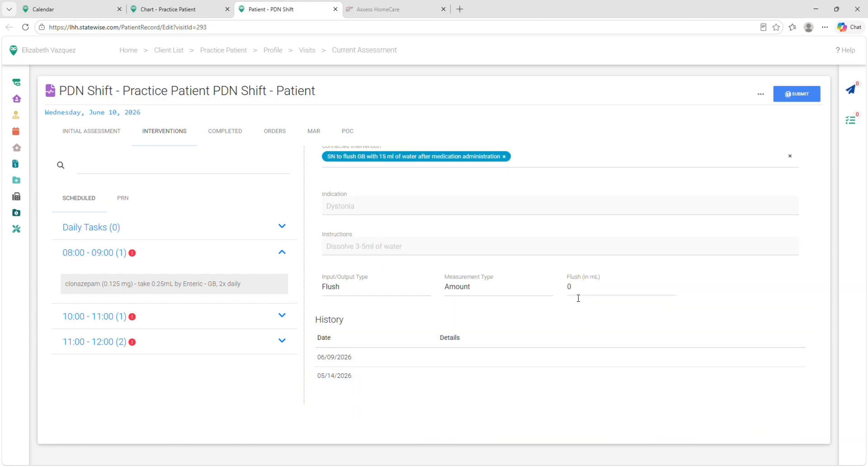
left_click(582, 295)
type(".25")
scroll(560, 287, "up", 4)
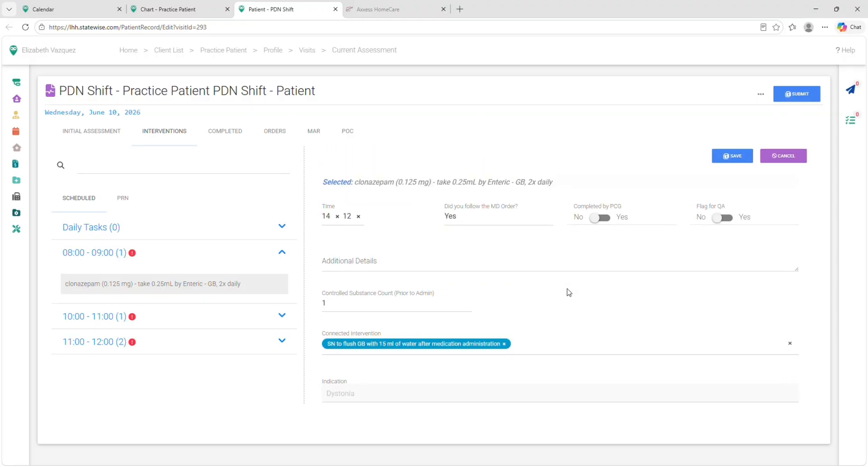
scroll(569, 292, "down", 4)
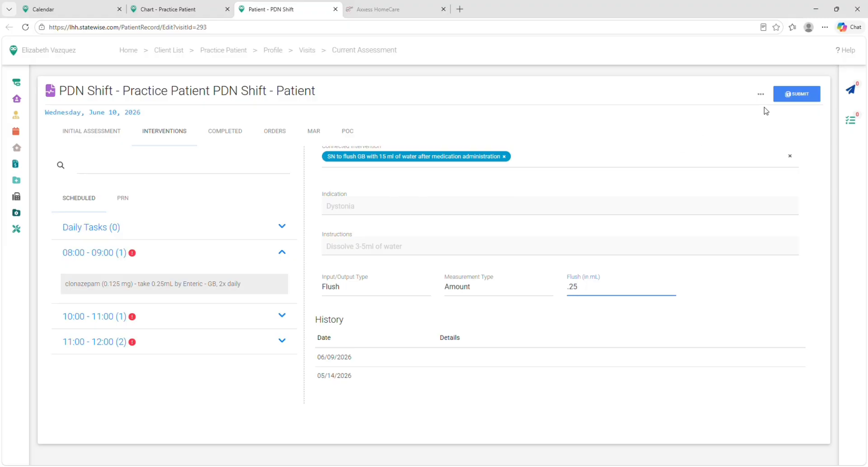
Save the clonazepam intervention and open the 10:00 - 11:00 baclofen intervention.
scroll(757, 192, "up", 4)
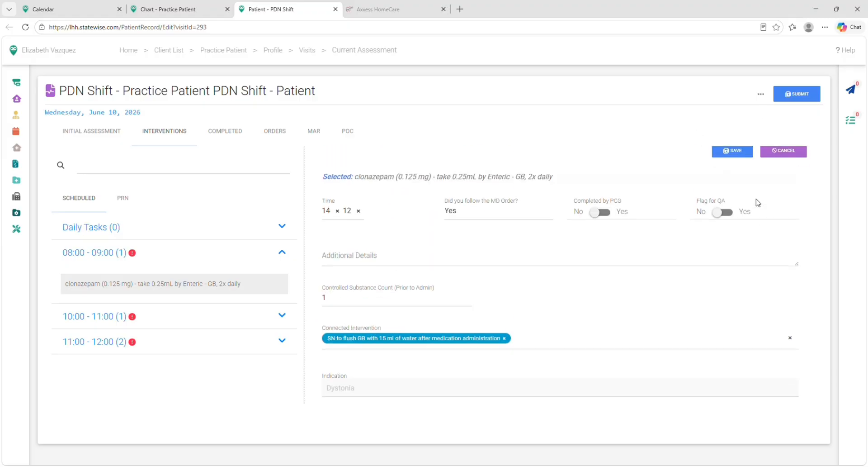
left_click(726, 158)
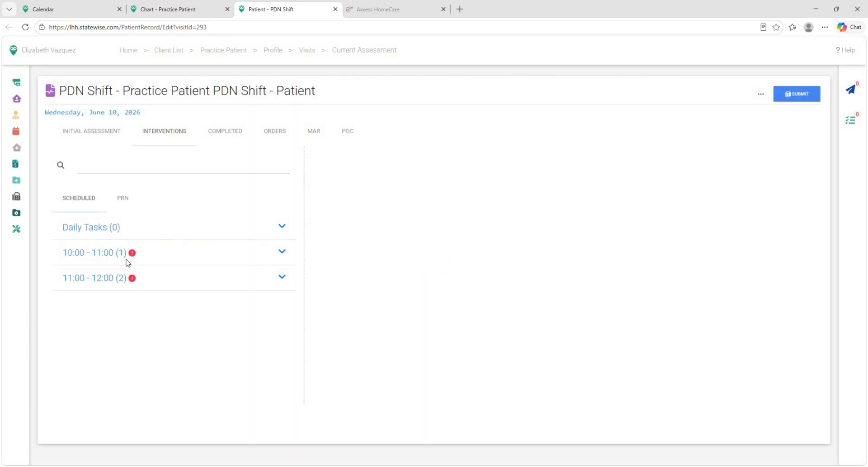
left_click(128, 261)
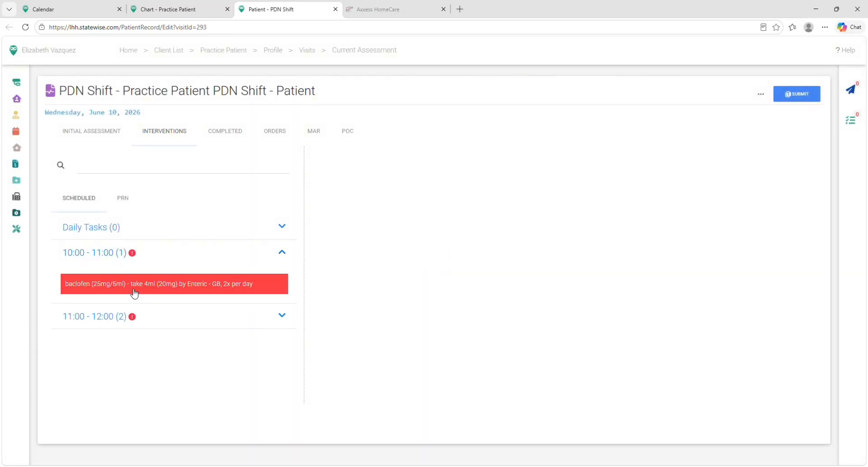
left_click(134, 293)
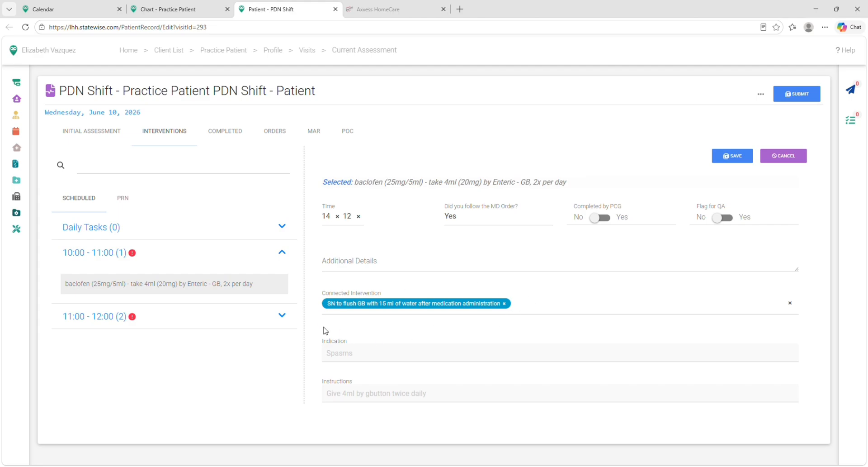
Set the amount given in the baclofen intervention to 4 mL and save it as completed.
scroll(324, 331, "down", 1)
scroll(323, 330, "up", 1)
left_click(742, 157)
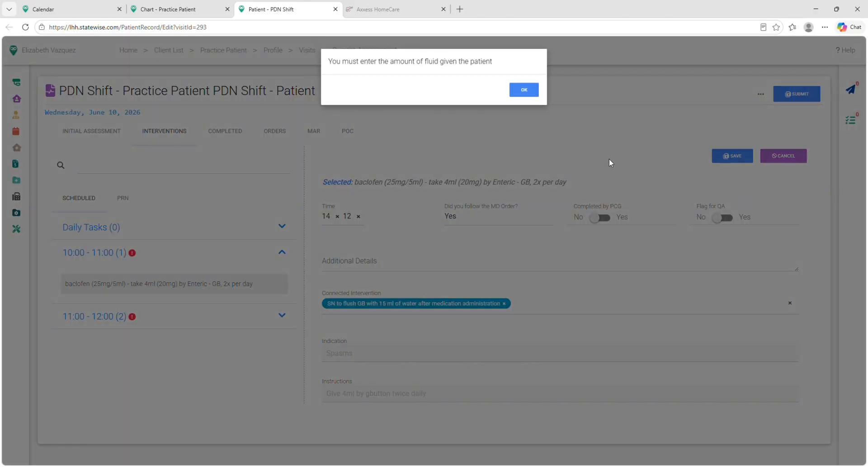
left_click(526, 93)
scroll(535, 232, "down", 4)
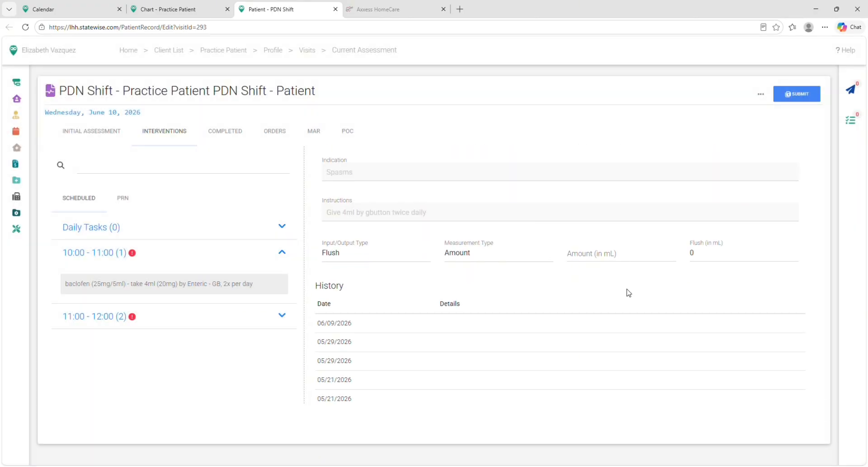
left_click(631, 247)
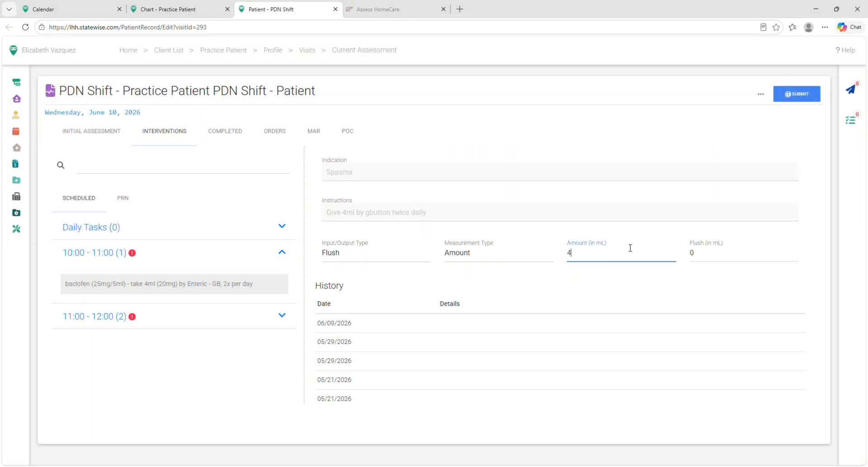
scroll(630, 248, "up", 4)
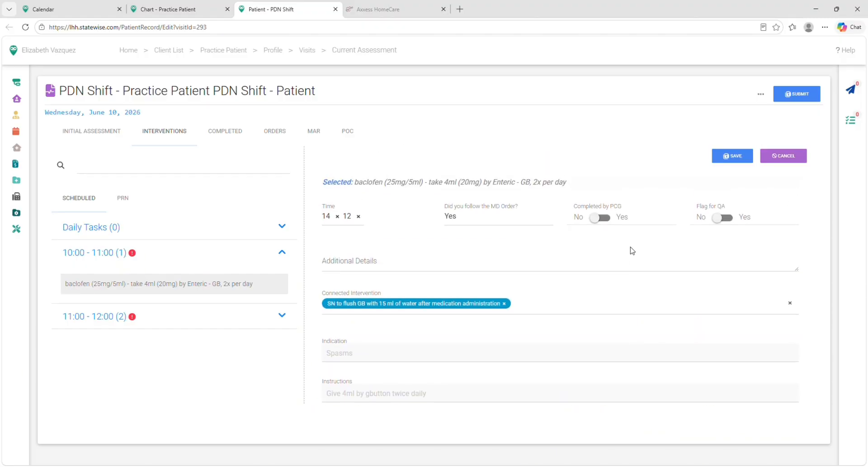
left_click(728, 158)
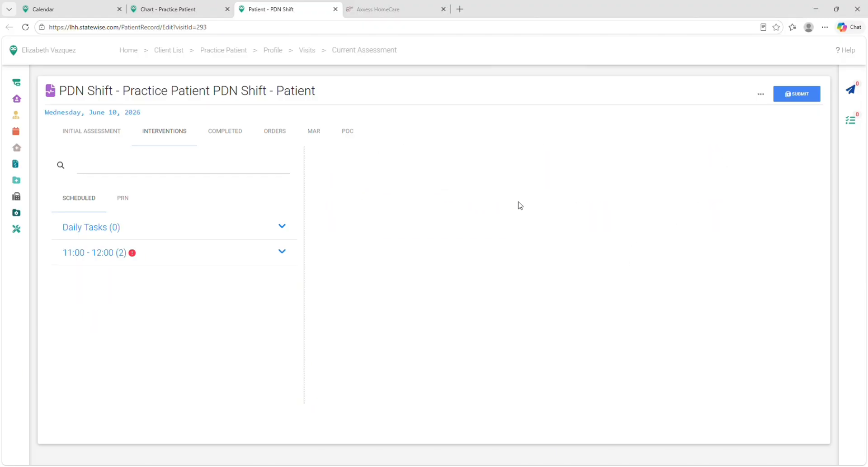
Open the 11:00 - 12:00 vital signs intervention and enter "Vitals WNL" as additional details and 99 as O2 saturation.
left_click(149, 258)
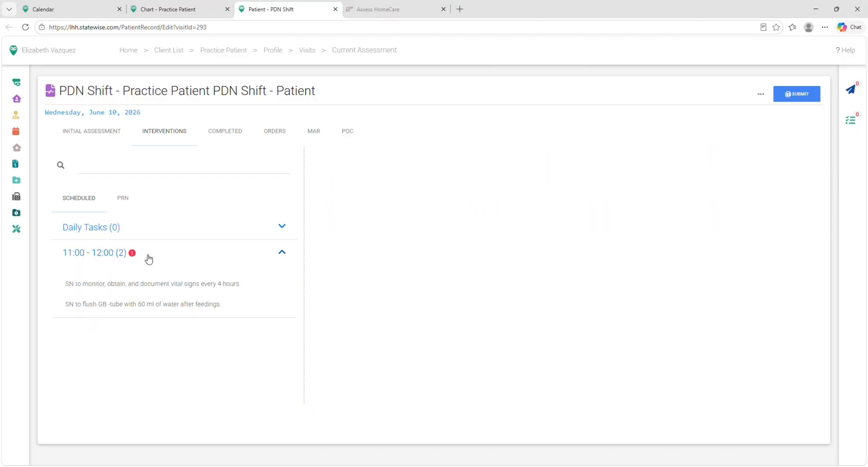
left_click(159, 284)
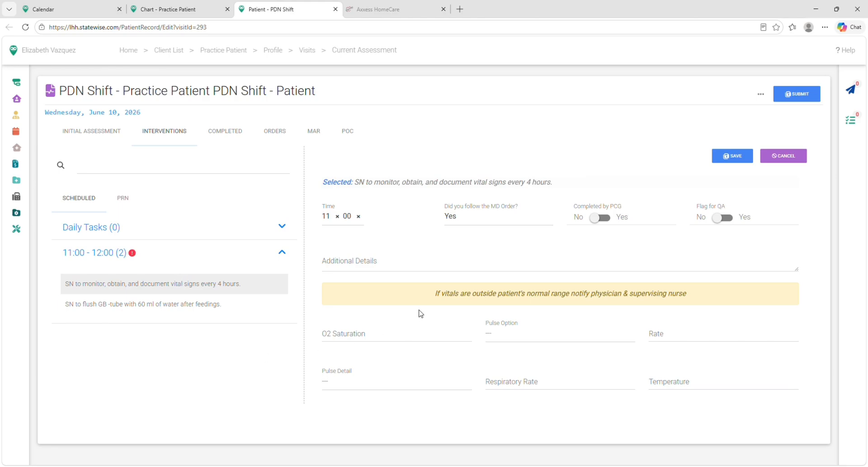
left_click(392, 266)
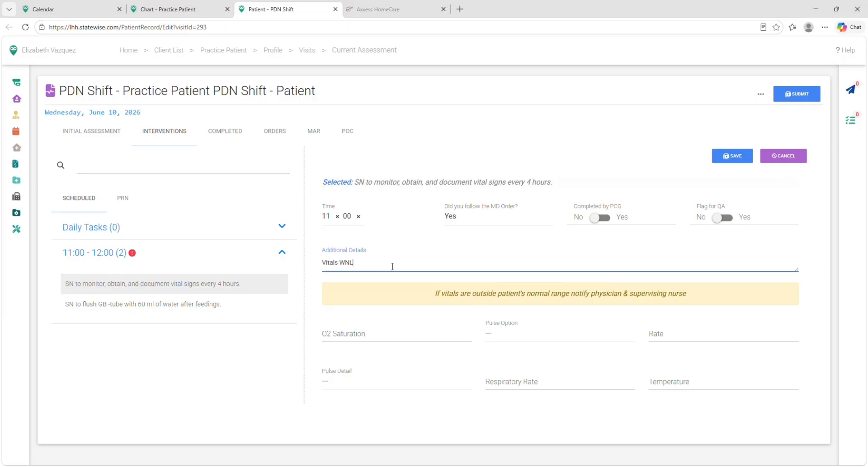
scroll(368, 314, "down", 1)
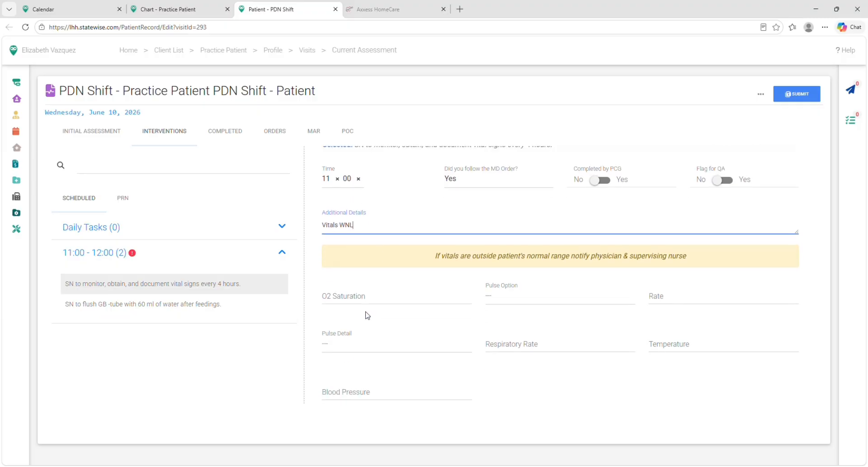
left_click(366, 290)
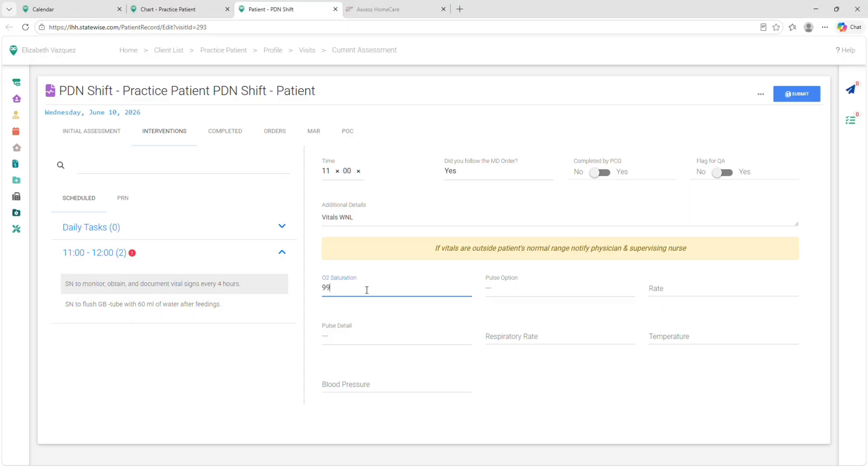
Set the pulse rate to 76, the respiratory rate to 18 and the temperature to 97 in the vital signs intervention.
left_click(687, 294)
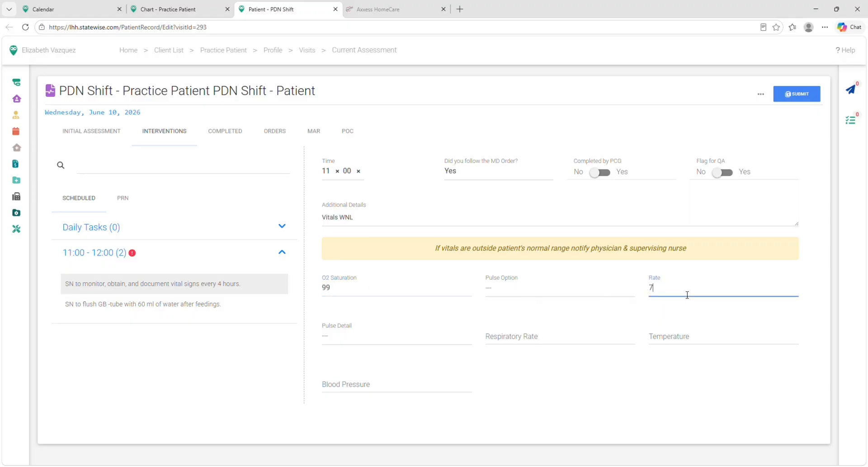
scroll(588, 325, "down", 1)
left_click(567, 291)
left_click(679, 296)
left_click(678, 295)
type("97")
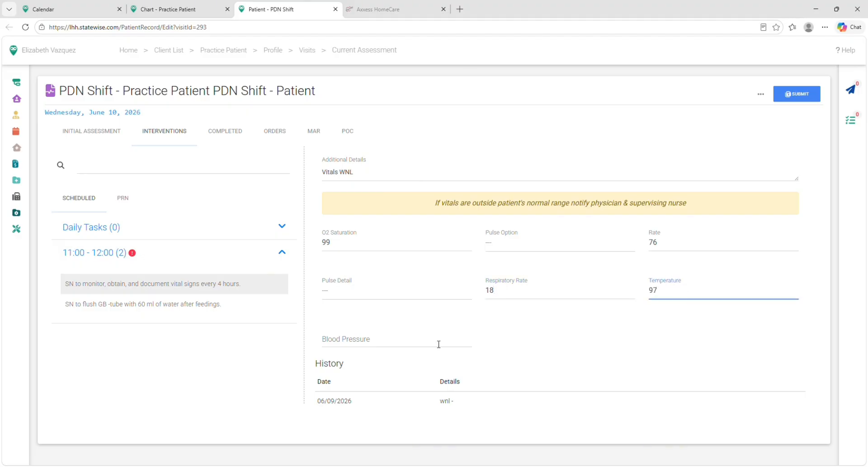
Set the blood pressure to 119/70 and the pulse detail to Regular, and save the 11:00 vital signs intervention.
left_click(446, 339)
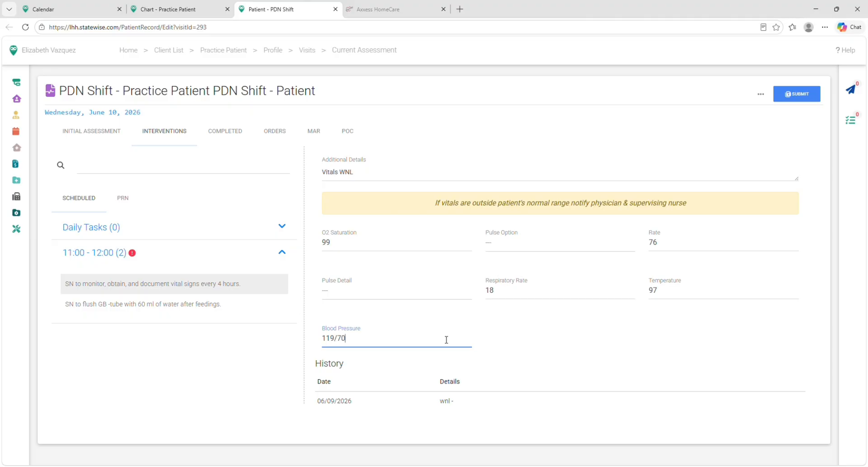
type("119/70")
left_click(511, 349)
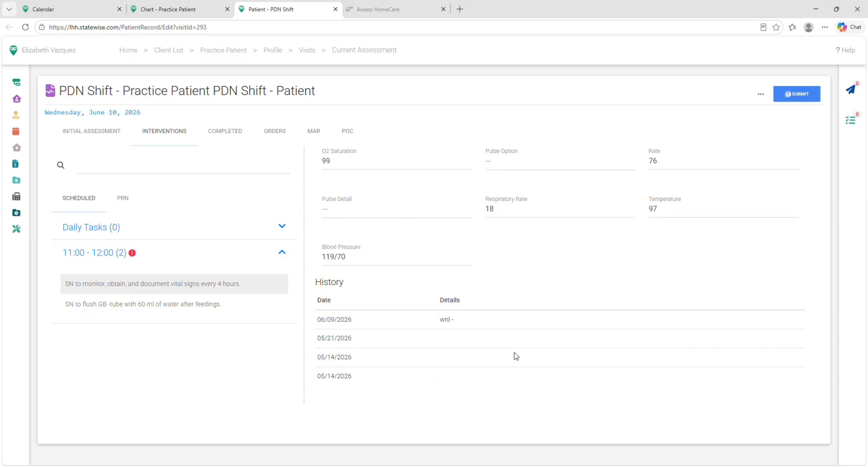
scroll(516, 357, "up", 4)
scroll(516, 356, "down", 2)
left_click(378, 297)
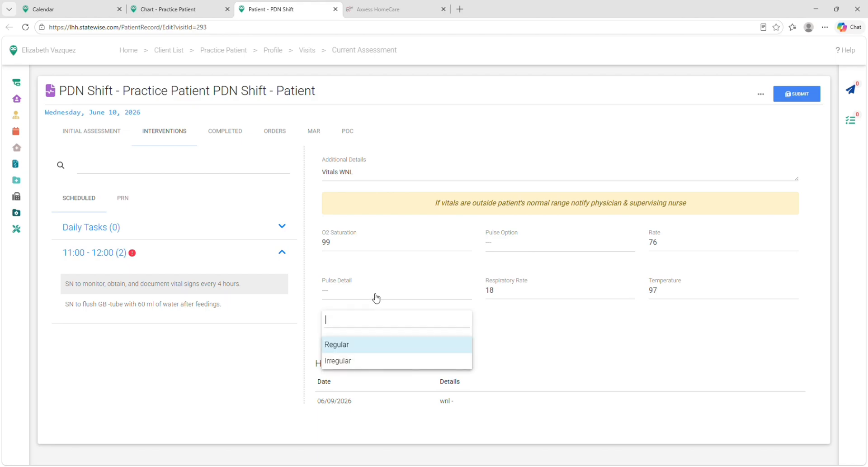
left_click(358, 345)
scroll(541, 360, "up", 2)
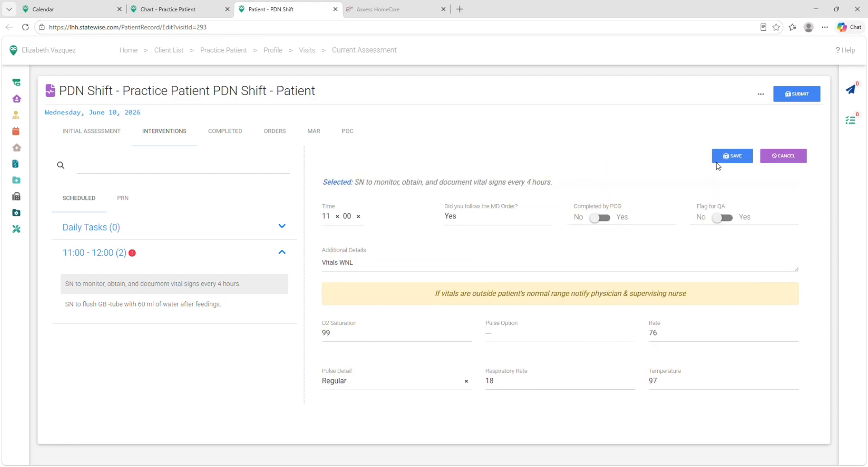
left_click(732, 162)
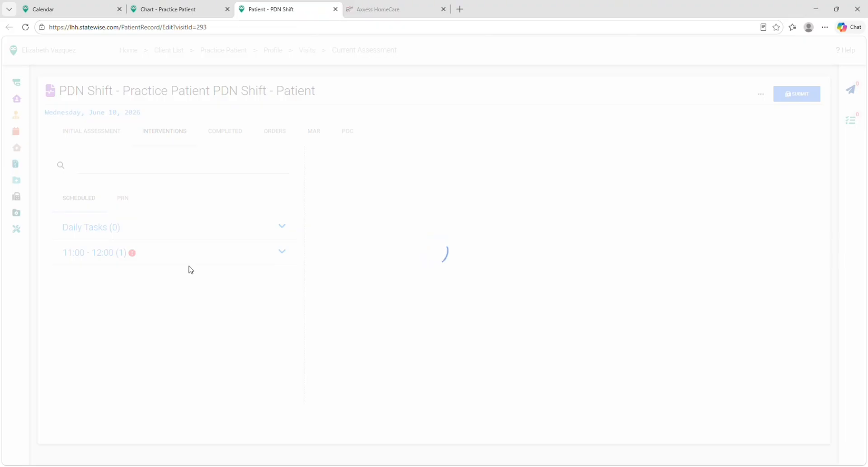
Open the 11:00 - 12:00 intervention for flushing the GB-tube with 60 ml of water and save it as completed.
left_click(166, 260)
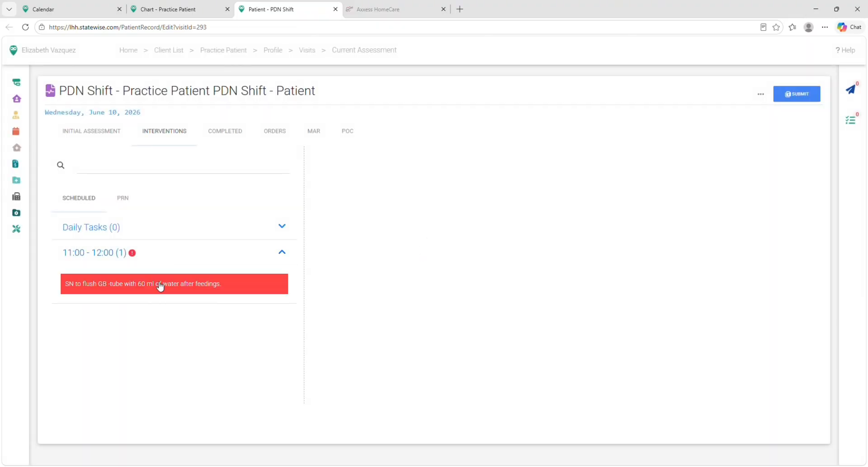
left_click(160, 287)
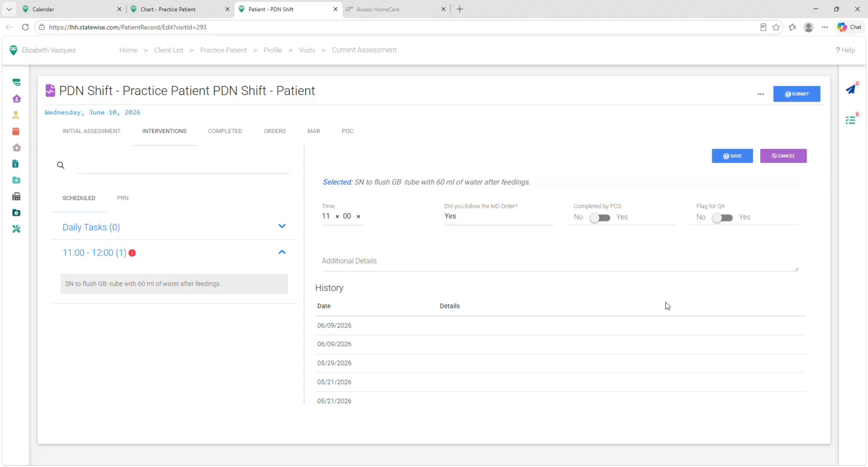
left_click(742, 157)
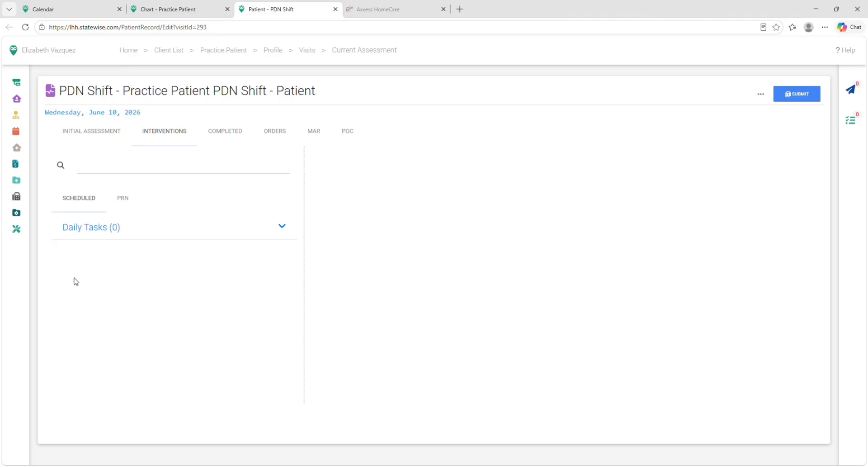
Review the shift's intake and output records and its list of completed interventions.
left_click(234, 133)
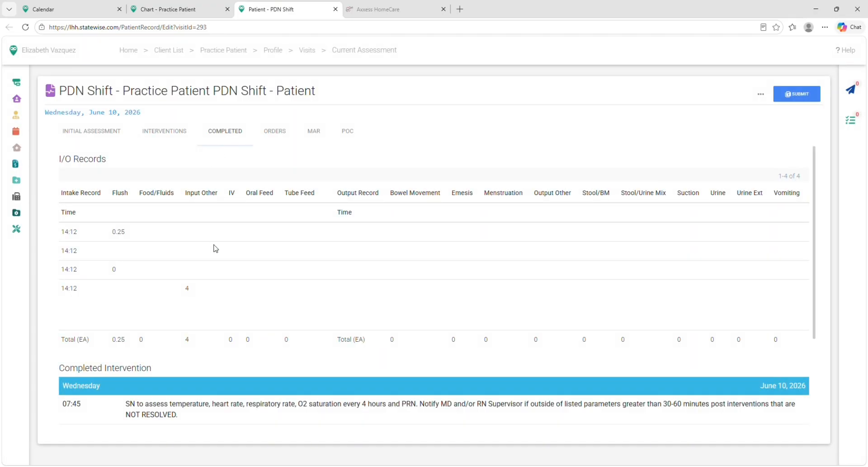
scroll(216, 248, "down", 2)
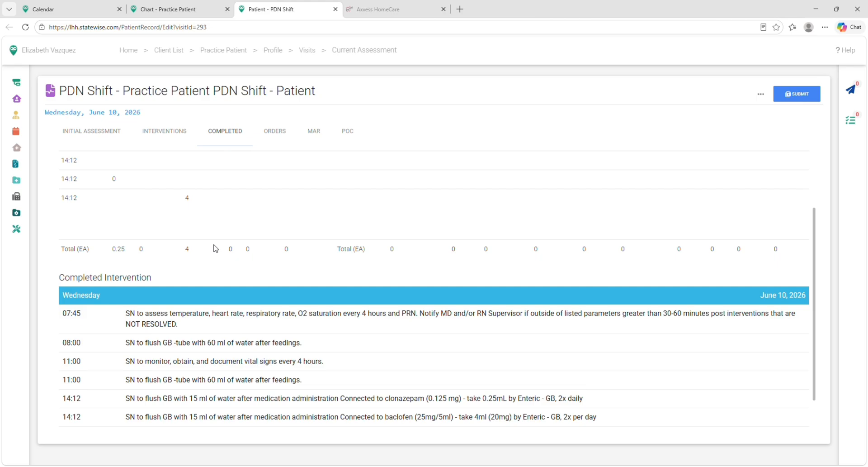
scroll(215, 248, "down", 1)
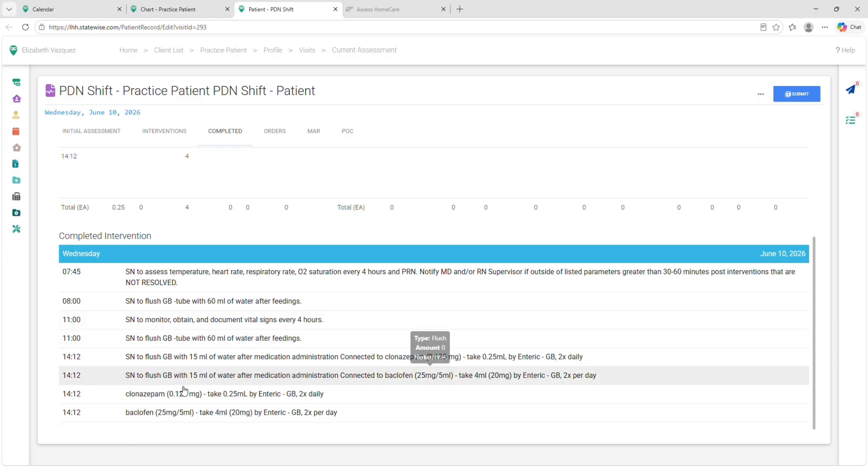
scroll(202, 407, "up", 3)
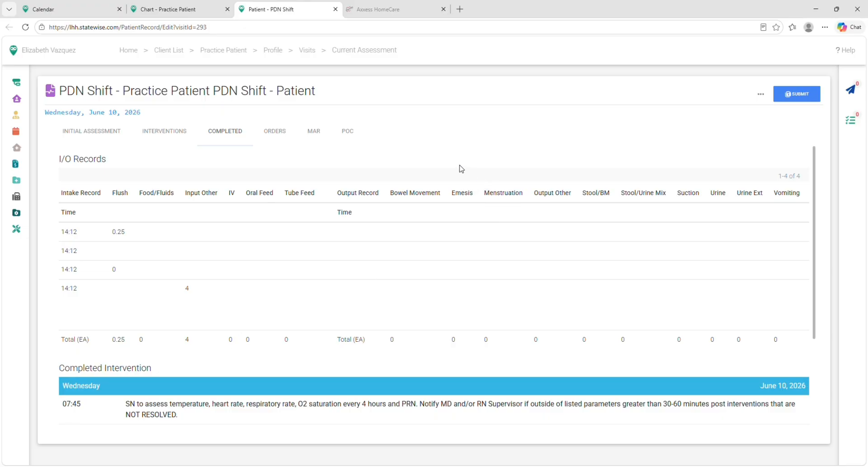
Review the patient's orders, medication administration record and plan of care document.
left_click(281, 138)
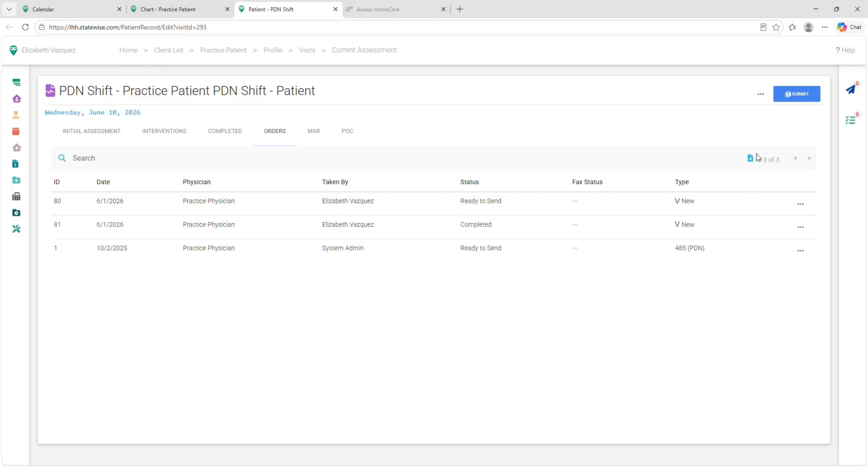
left_click(321, 134)
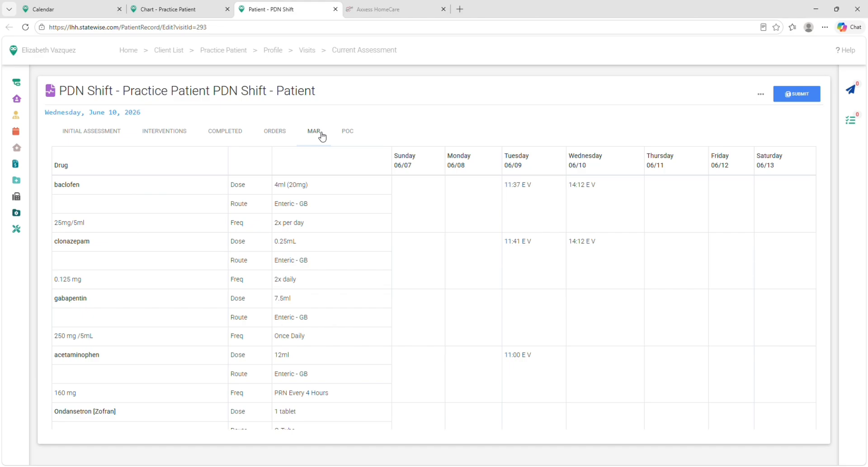
left_click(346, 139)
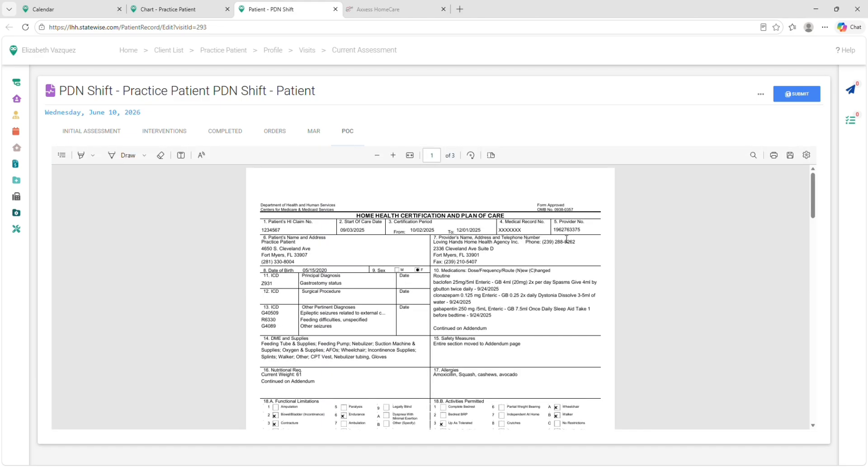
scroll(639, 240, "down", 10)
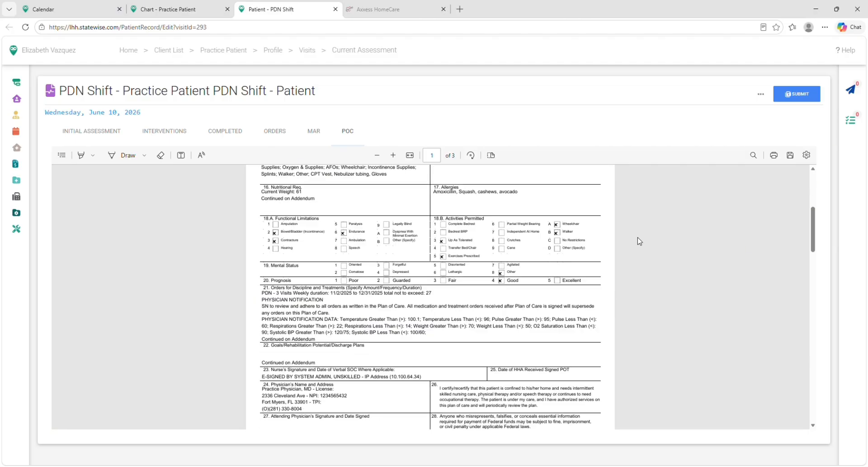
scroll(639, 241, "down", 4)
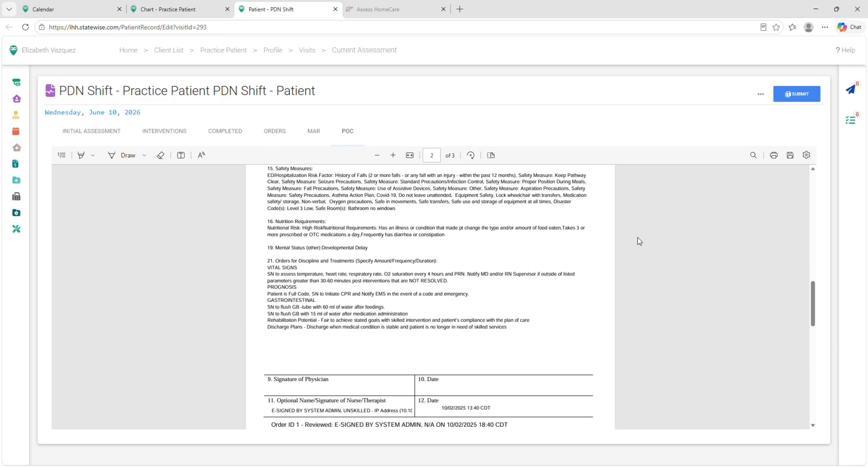
scroll(639, 241, "up", 14)
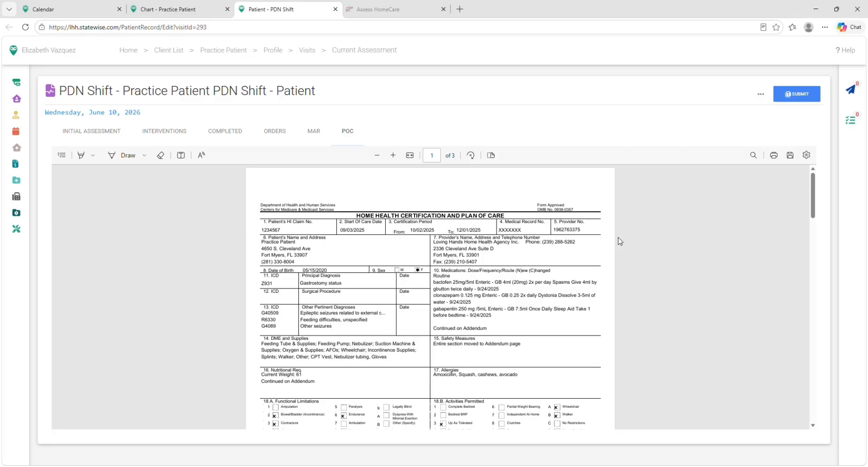
Open the PCG signature form, enter "caregiver name" as the printed name and draw a freehand signature in the signing box.
left_click(766, 101)
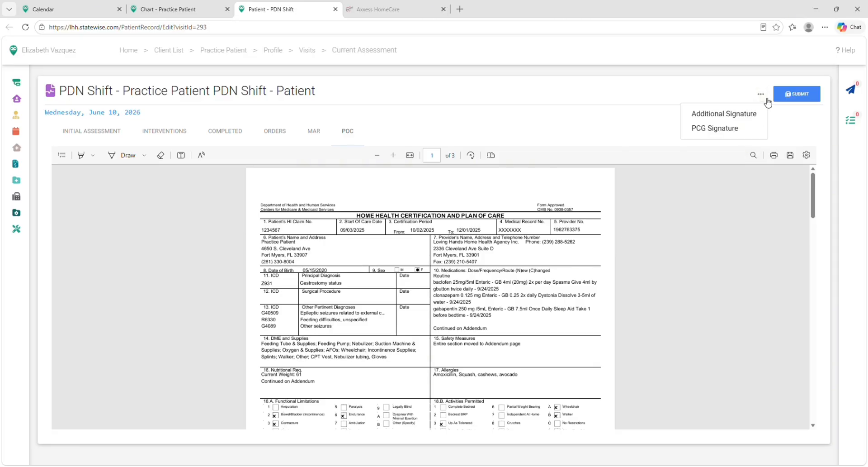
left_click(732, 131)
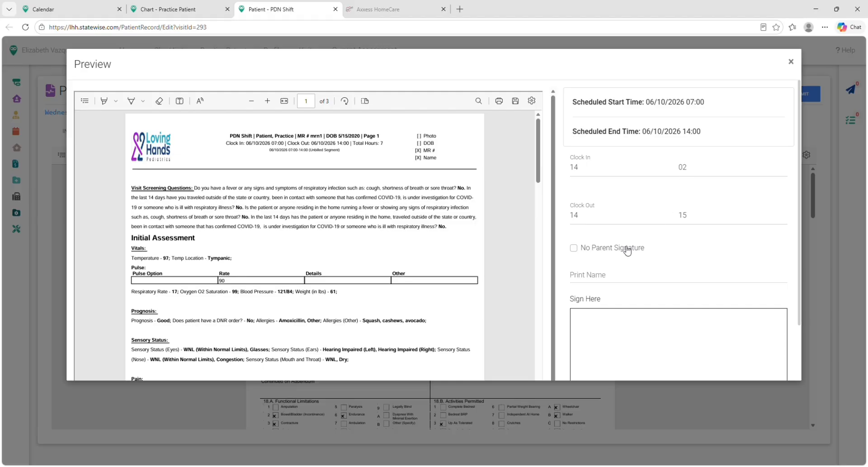
left_click(607, 277)
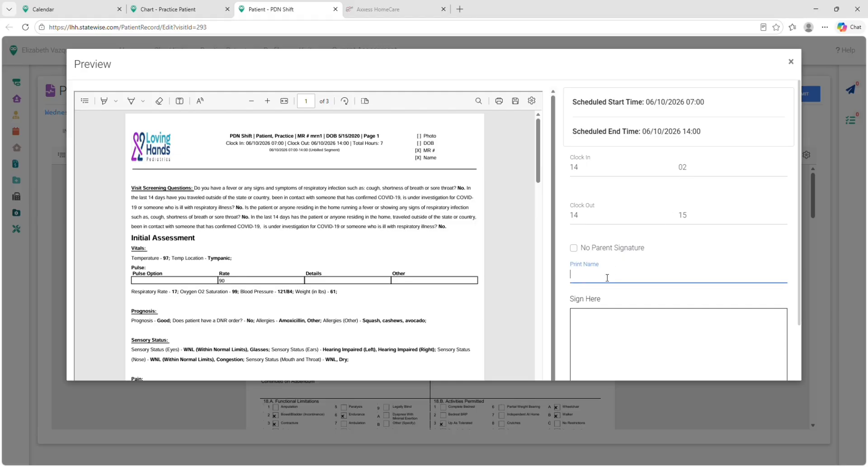
type("caregiver name")
left_click_drag(799, 156, 799, 207)
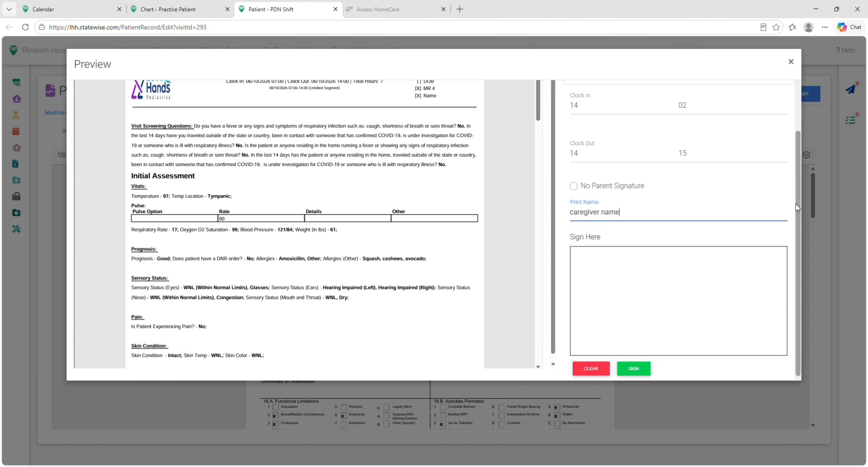
mouse_move(594, 314)
left_mouse_down()
mouse_move(651, 328)
mouse_move(664, 284)
left_mouse_up()
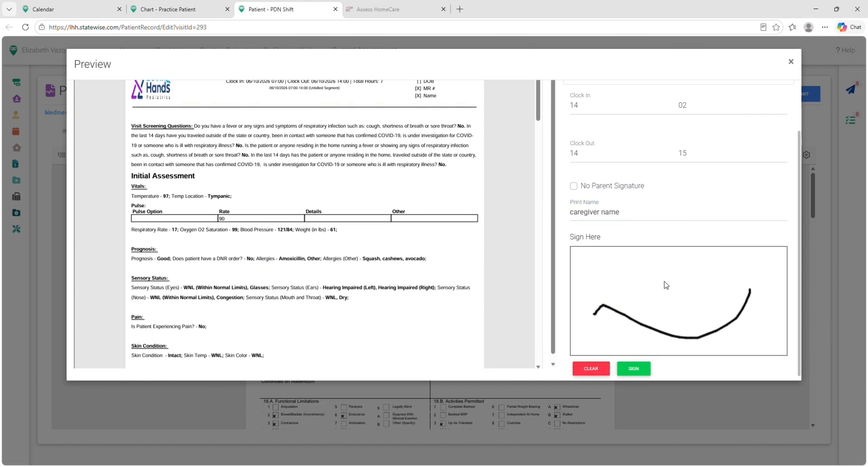
Try to sign the visit as the caregiver, continuing without geolocation for EVV and ignoring the overlapping assignment.
left_click(632, 370)
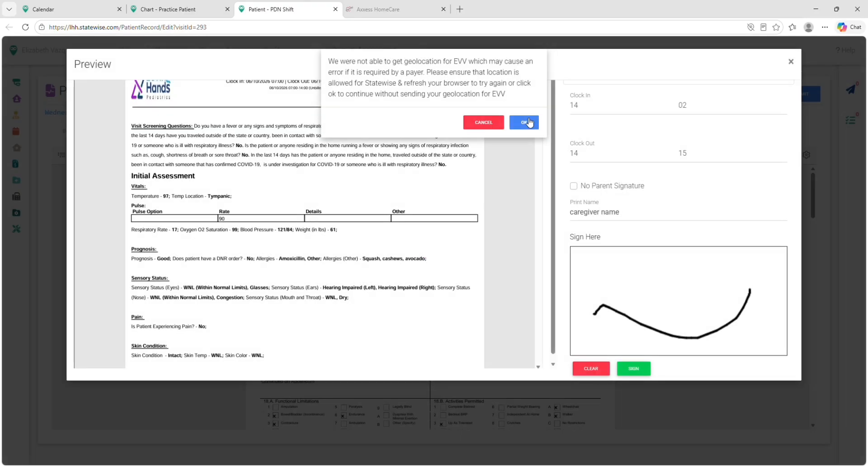
left_click(528, 123)
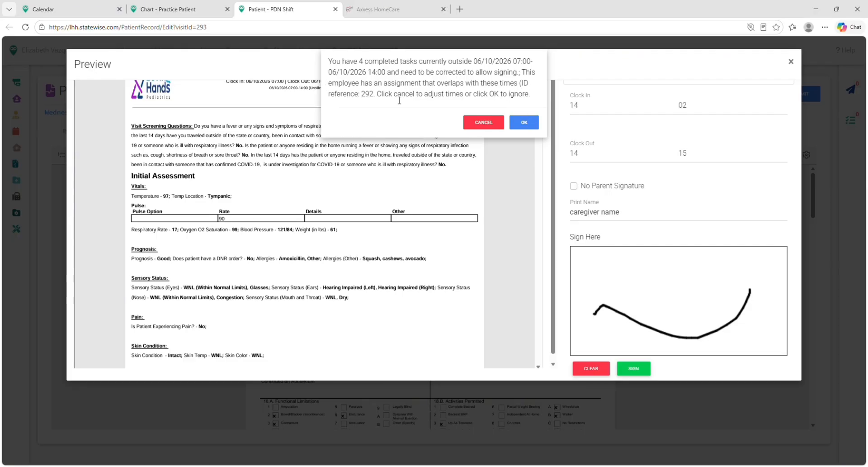
left_click(523, 123)
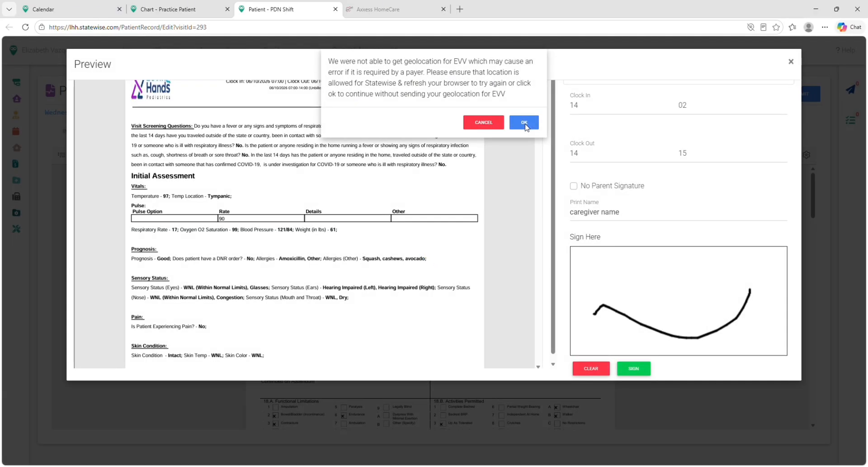
left_click(523, 123)
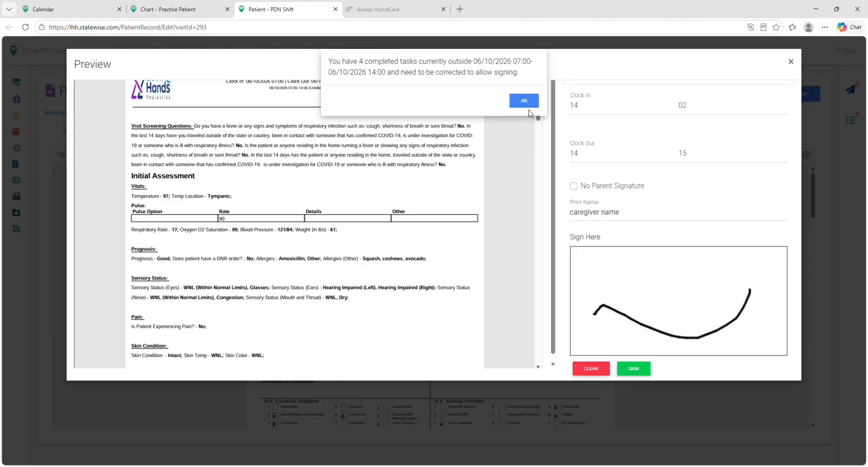
left_click(528, 103)
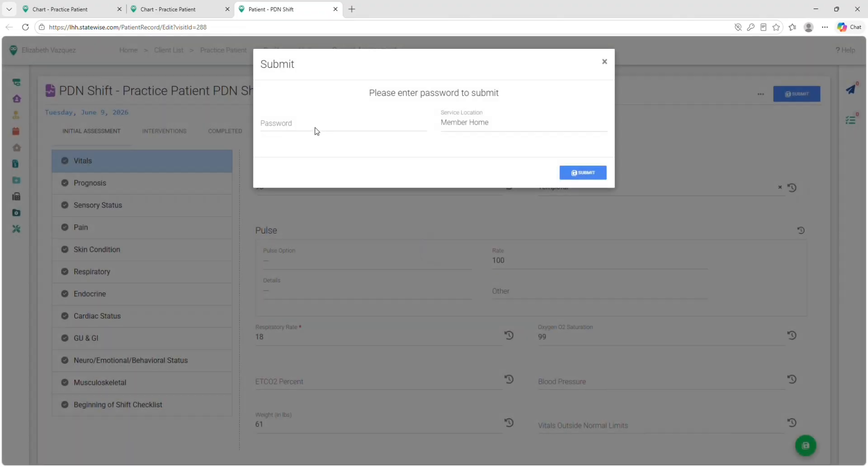
Submit the June 9, 2026 PDN shift visit with the account password and save "caregiver" as the person given report.
left_click(319, 130)
left_click(321, 172)
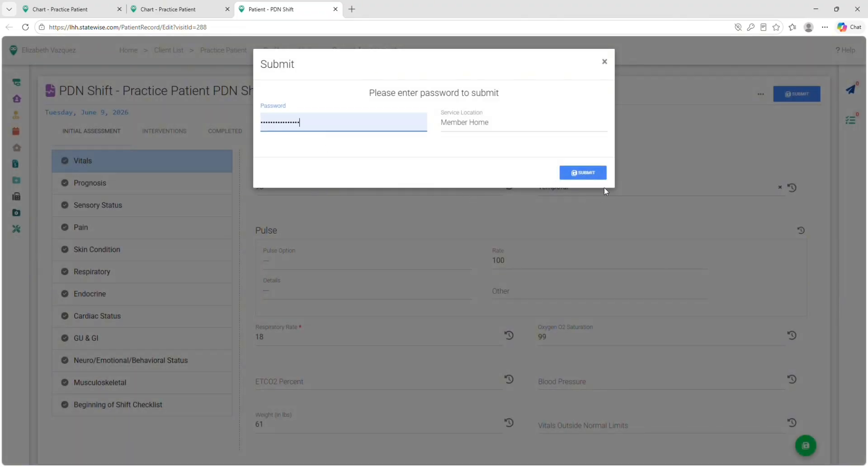
left_click(582, 173)
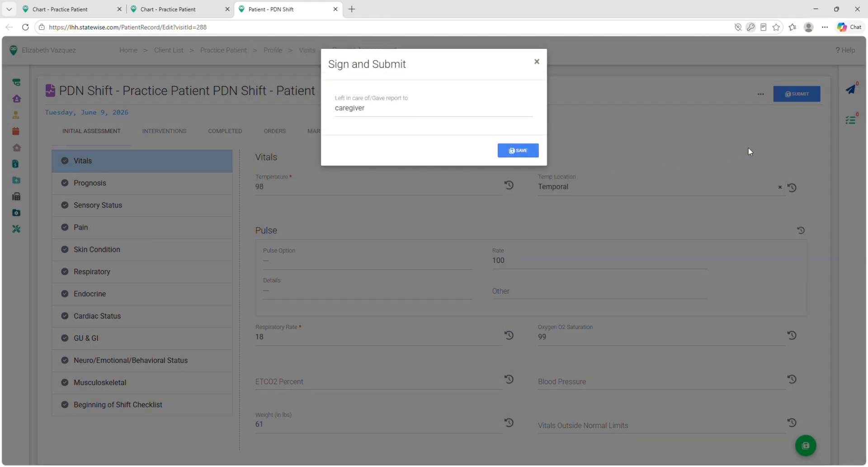
left_click(513, 155)
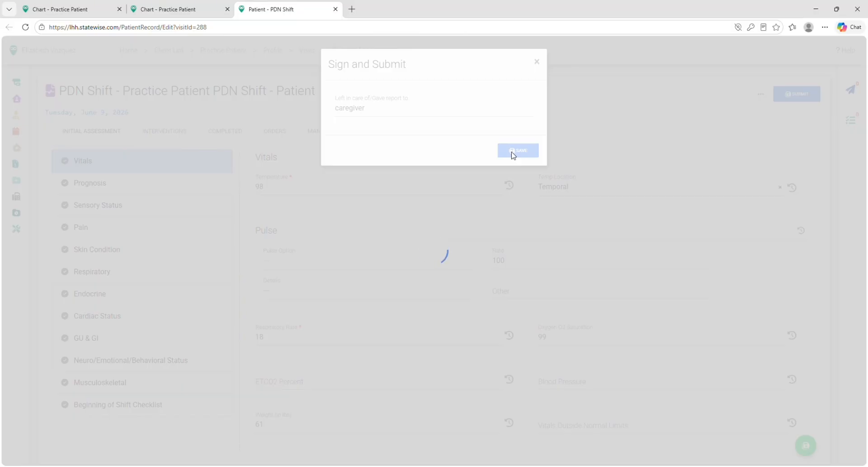